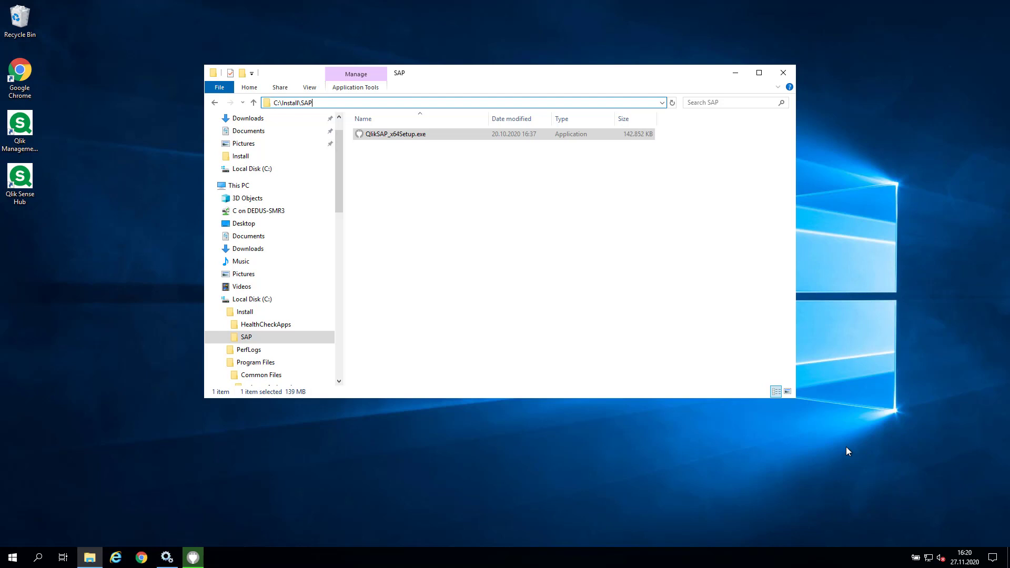
# Install Qlik Connector for SAP from QlikSAP_x64Setup.exe, accepting the license terms and allowing the device changes, and close the finished wizard
pyautogui.doubleClick(396, 136)
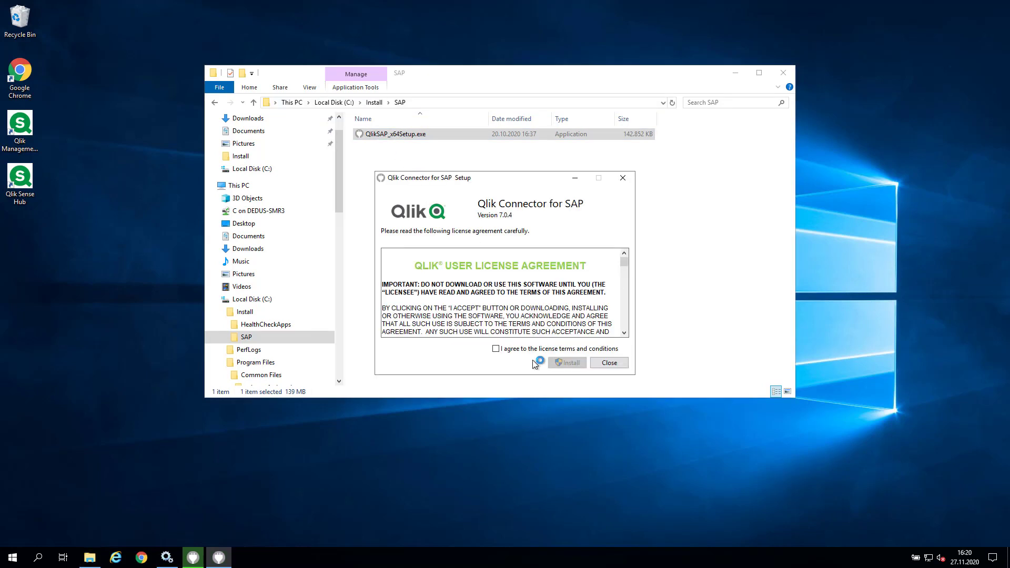
pyautogui.click(521, 349)
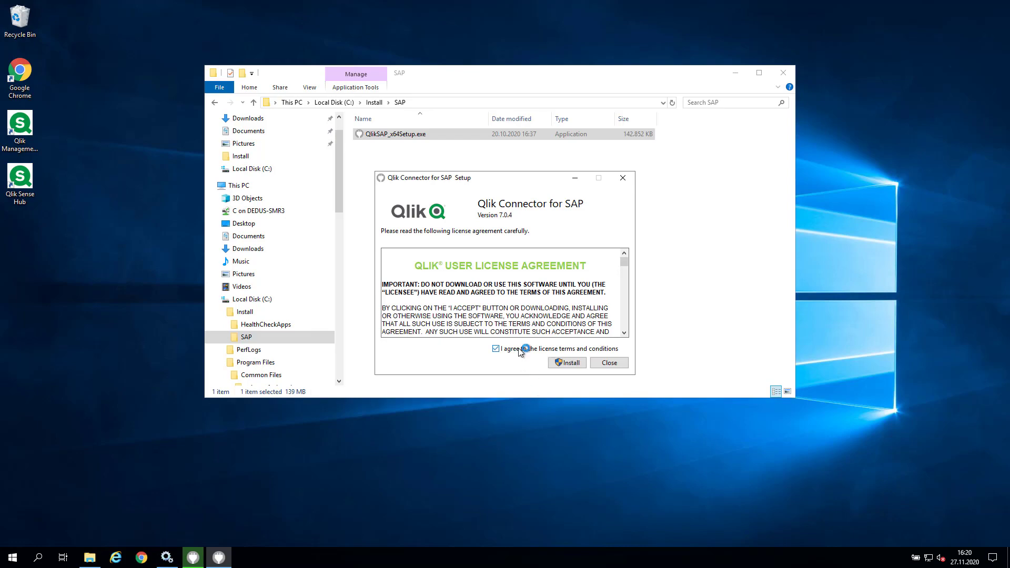
pyautogui.click(567, 363)
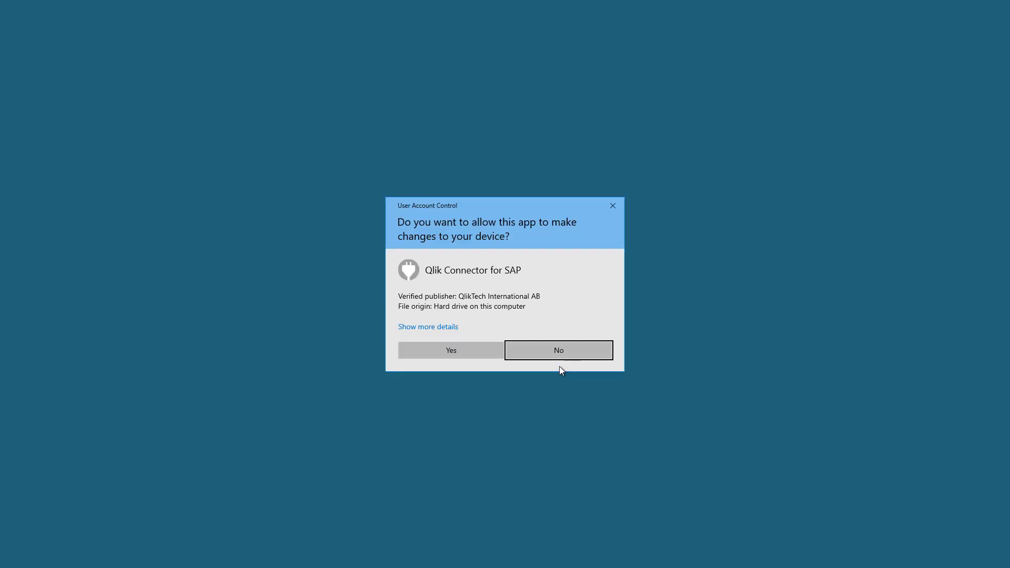
pyautogui.click(473, 351)
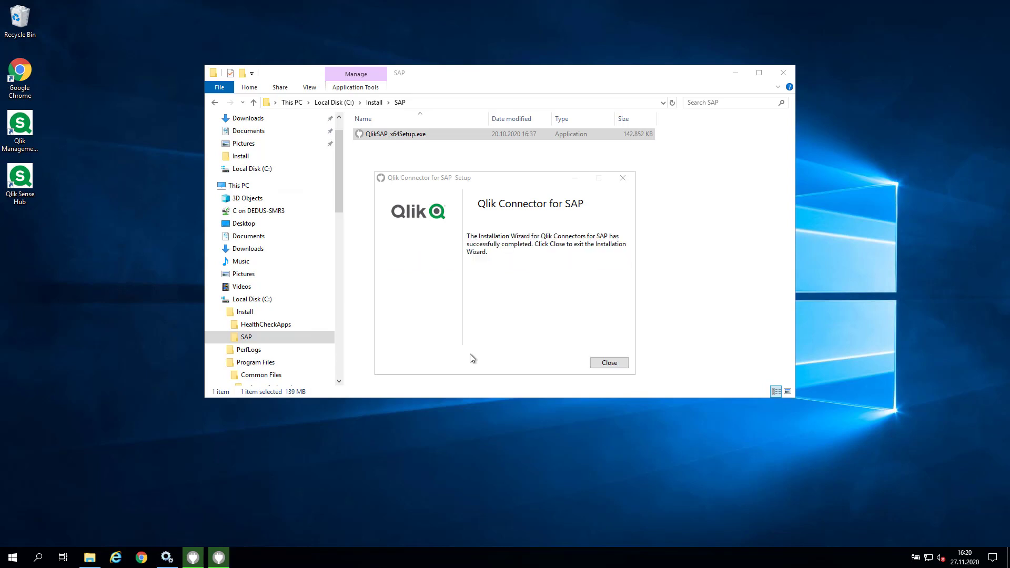
pyautogui.click(617, 362)
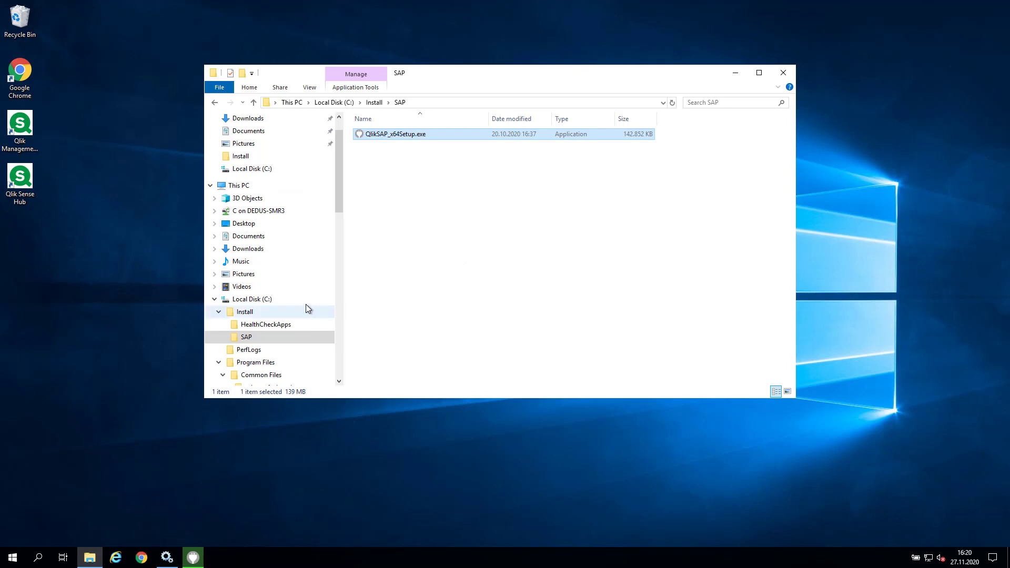
# Examine the installed connector folders in the Qlik and QlikTech Custom Data folders under C:\Program Files\Common Files
pyautogui.scroll(-2, 295, 310)
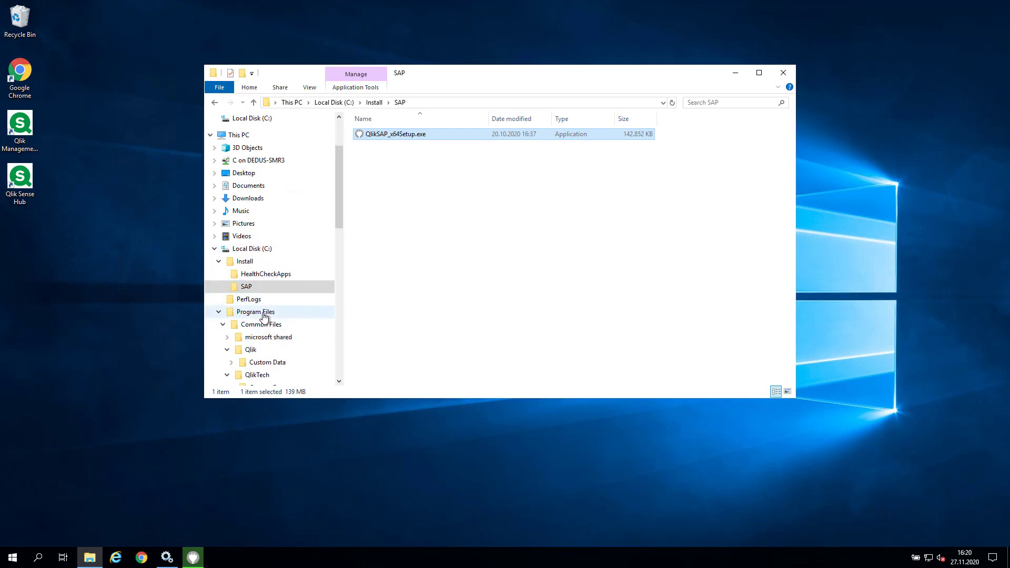
pyautogui.click(264, 315)
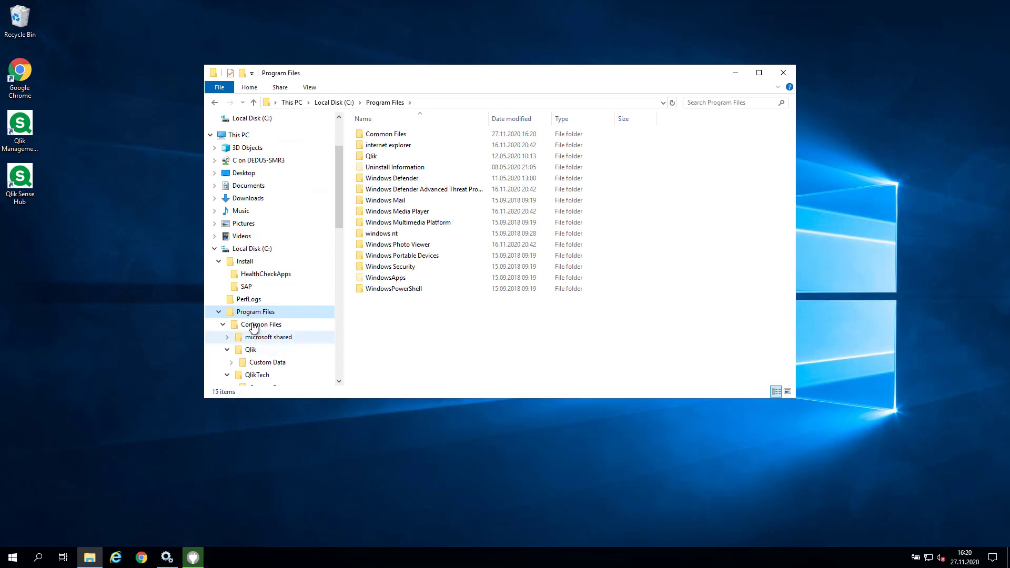
pyautogui.click(254, 327)
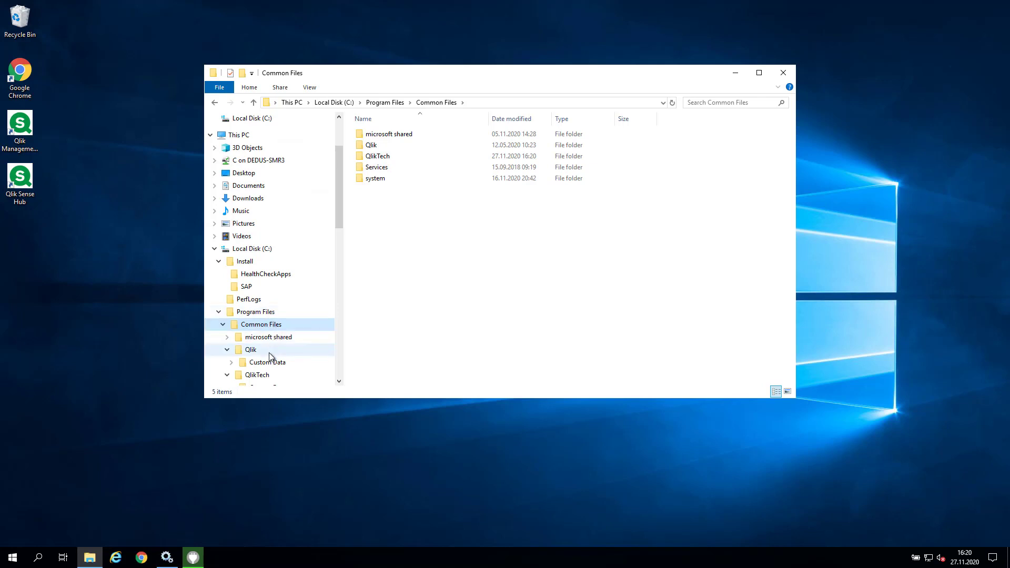
pyautogui.scroll(-1, 272, 350)
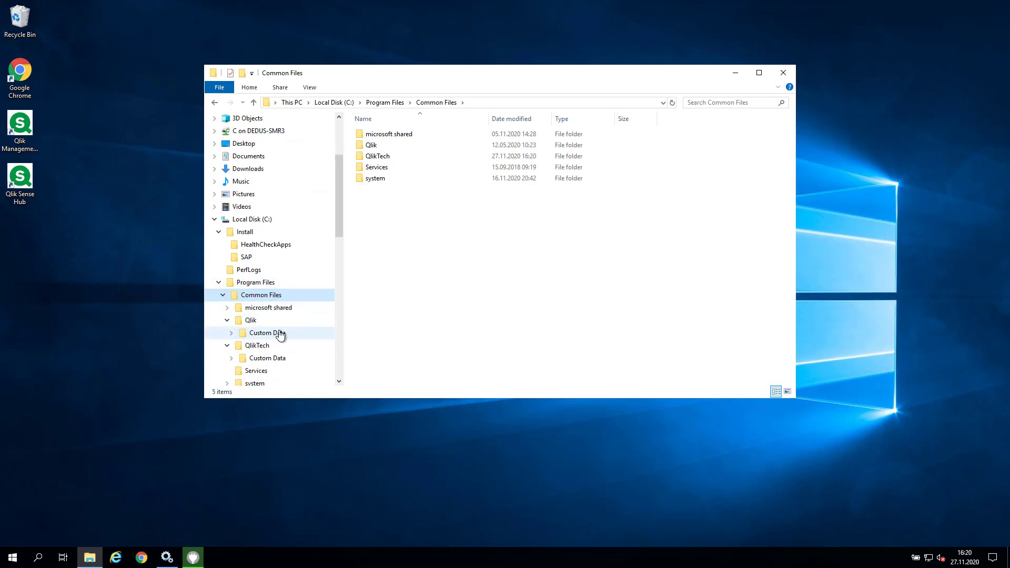
pyautogui.click(276, 333)
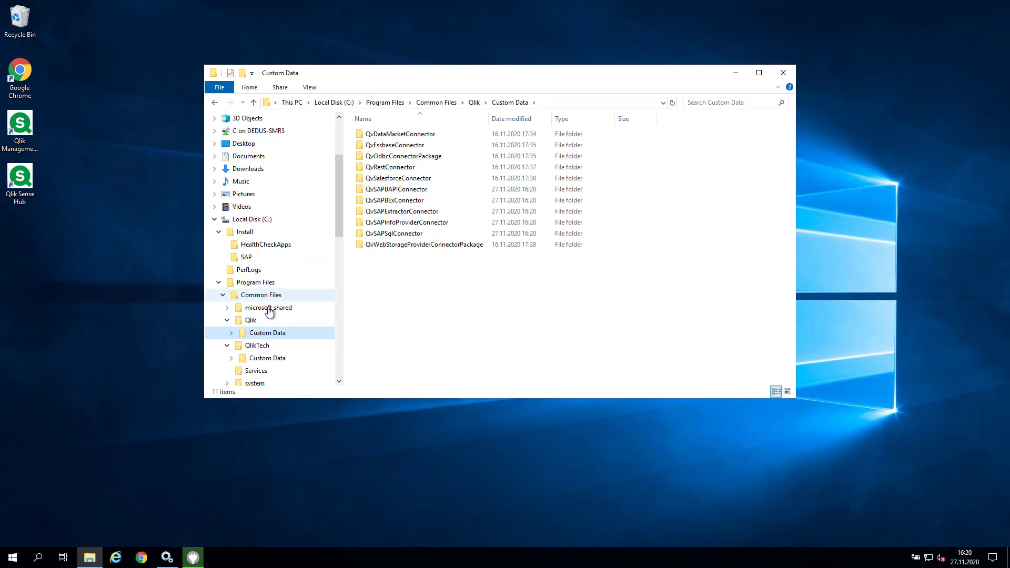
pyautogui.click(268, 359)
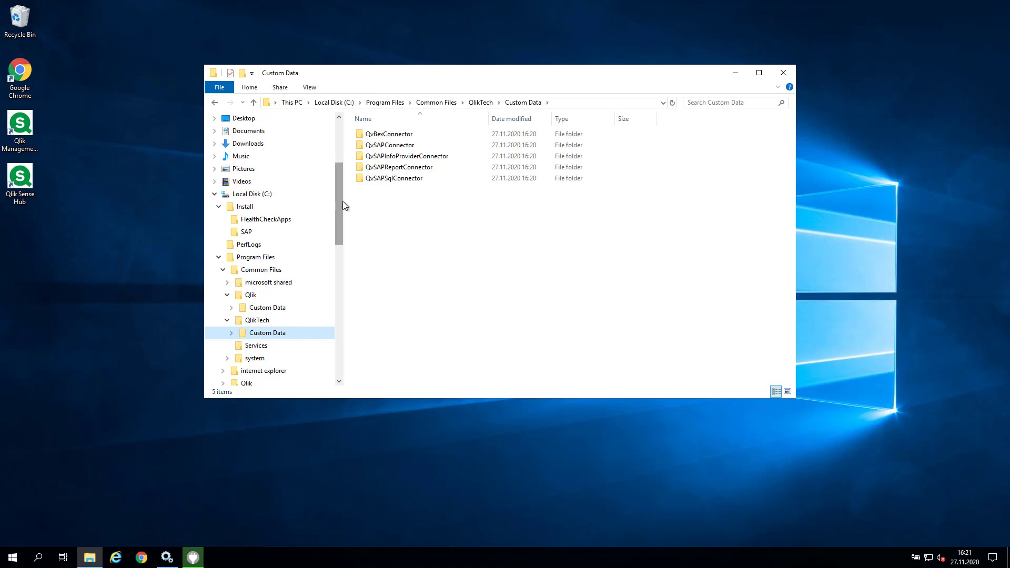
# View the QvSAPSqlConnector log file from the 2020.11 folder under C:\ProgramData\Qlik\Custom Data, and close it after reading
pyautogui.moveTo(343, 201); pyautogui.dragTo(327, 319)
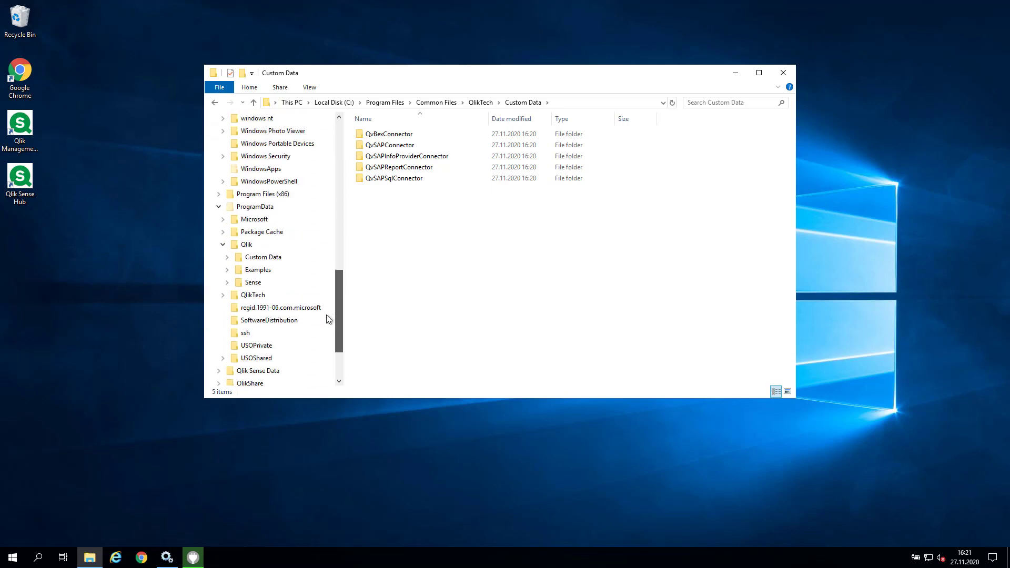
pyautogui.click(273, 260)
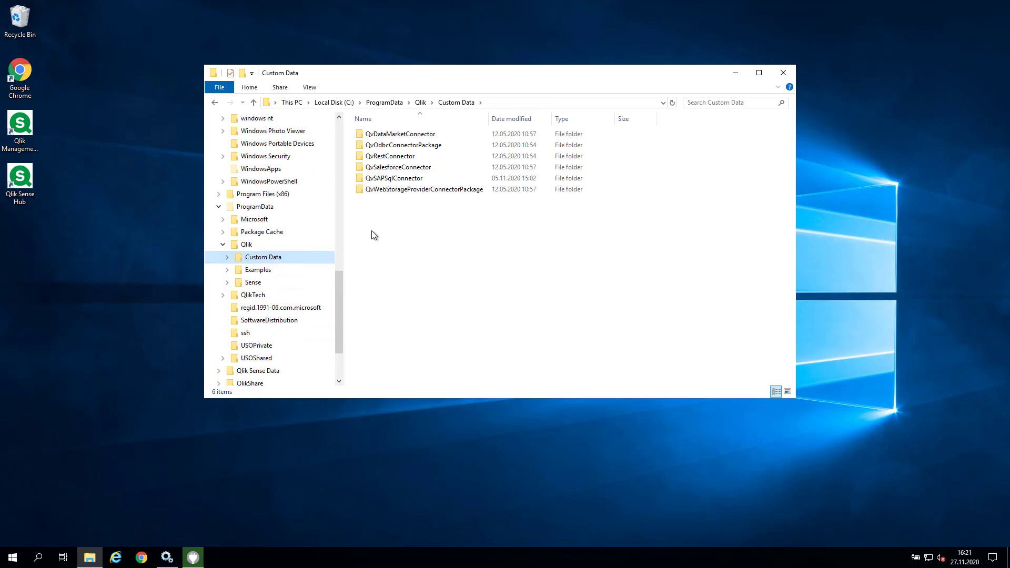
pyautogui.doubleClick(399, 180)
pyautogui.click(373, 138)
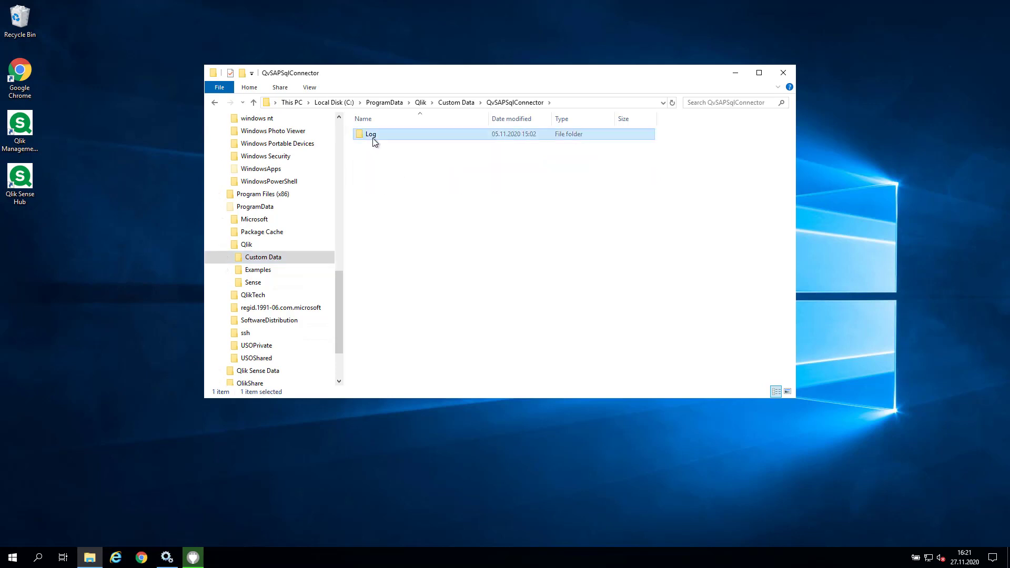
pyautogui.doubleClick(373, 139)
pyautogui.click(374, 136)
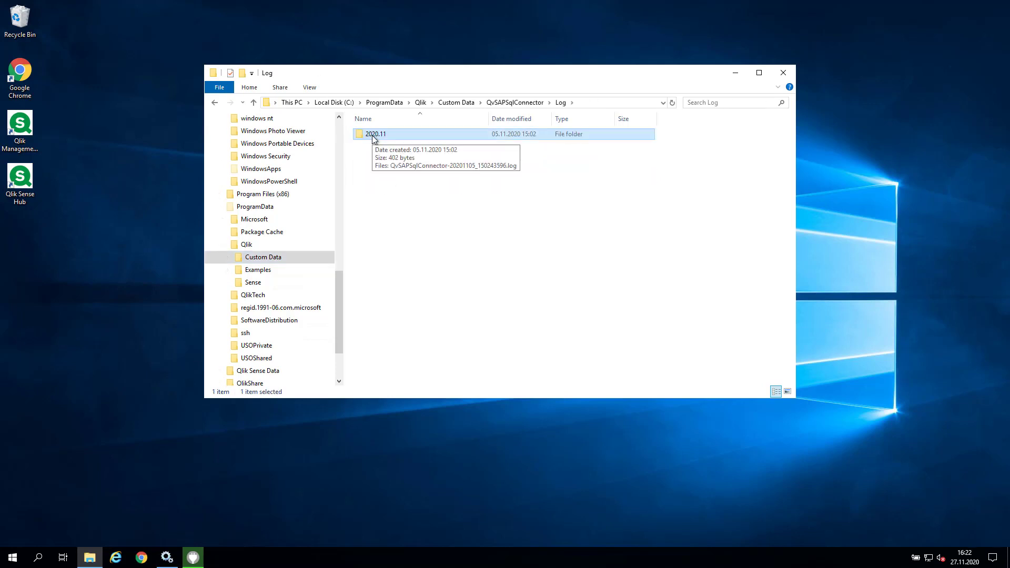
pyautogui.doubleClick(373, 136)
pyautogui.doubleClick(374, 136)
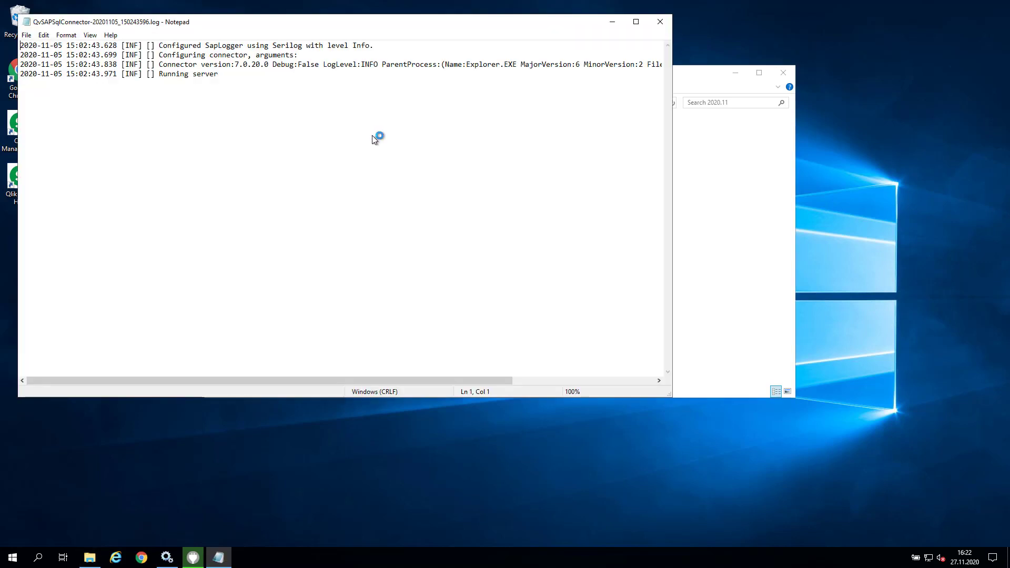
pyautogui.click(660, 22)
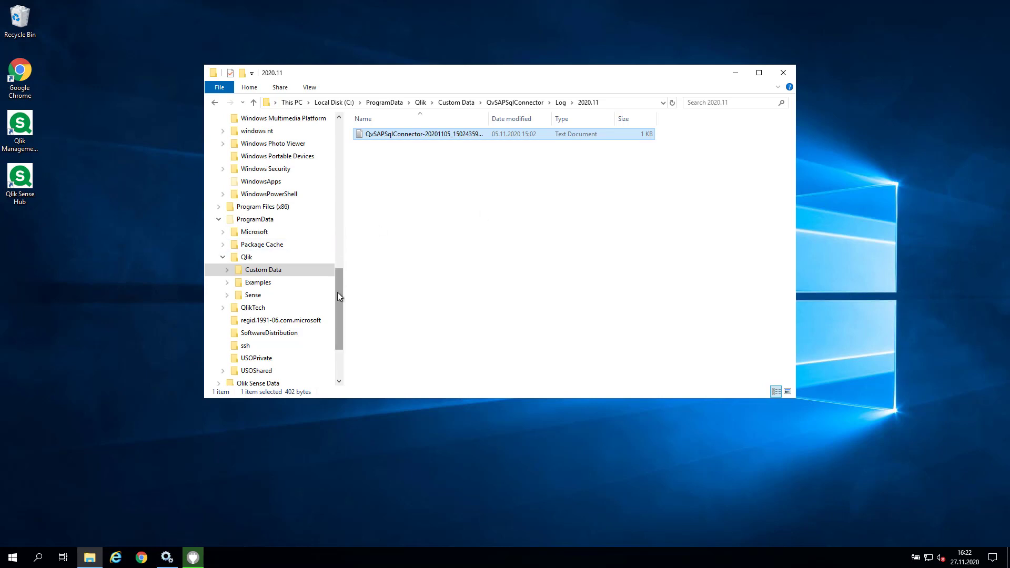
# Run QvSAPSqlConnector.exe from the Common Files\QlikTech\Custom Data\QvSAPSqlConnector folder and open its license update form
pyautogui.moveTo(339, 292); pyautogui.dragTo(330, 241)
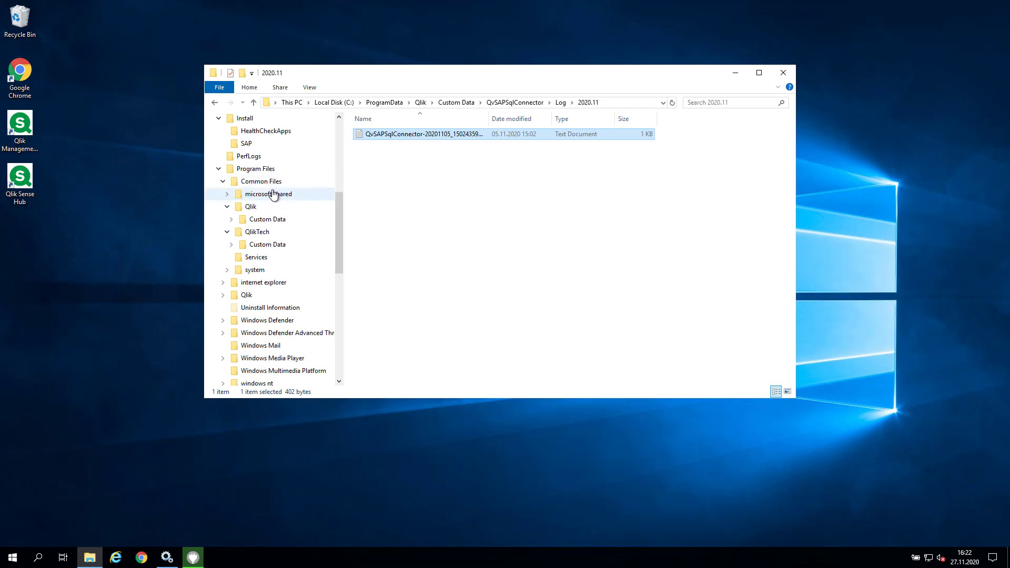
pyautogui.click(265, 246)
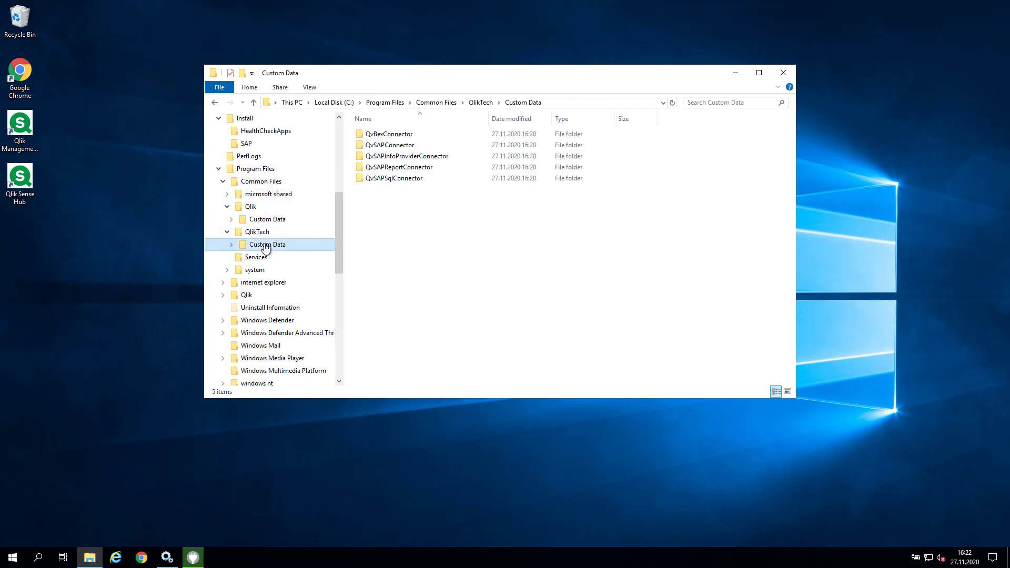
pyautogui.doubleClick(389, 179)
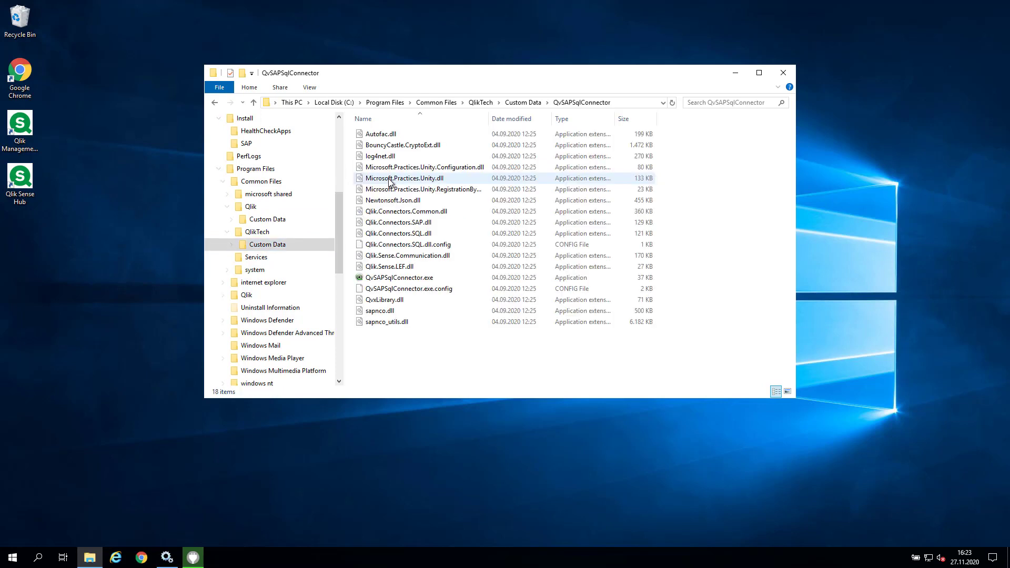
pyautogui.doubleClick(417, 280)
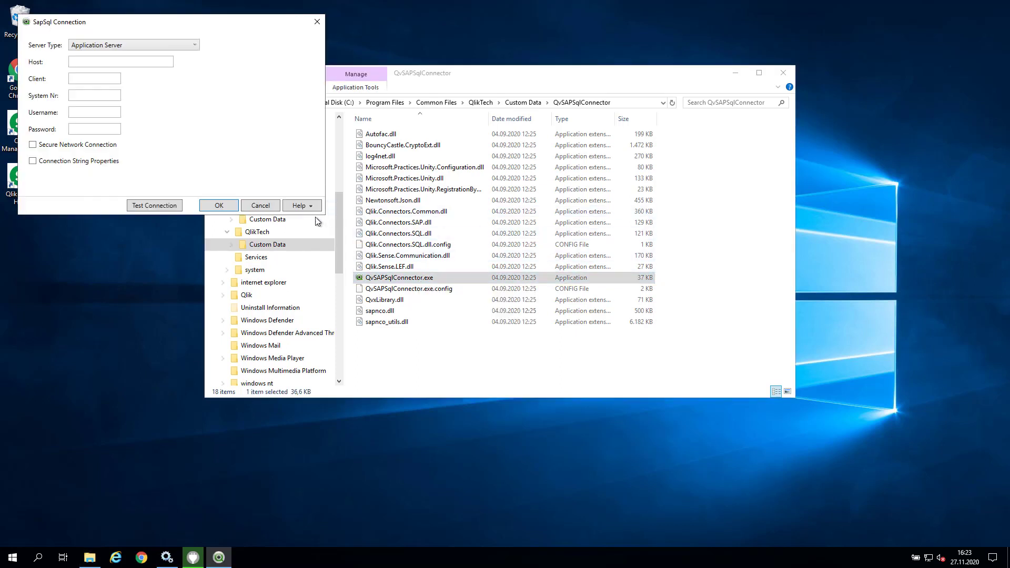
pyautogui.click(300, 206)
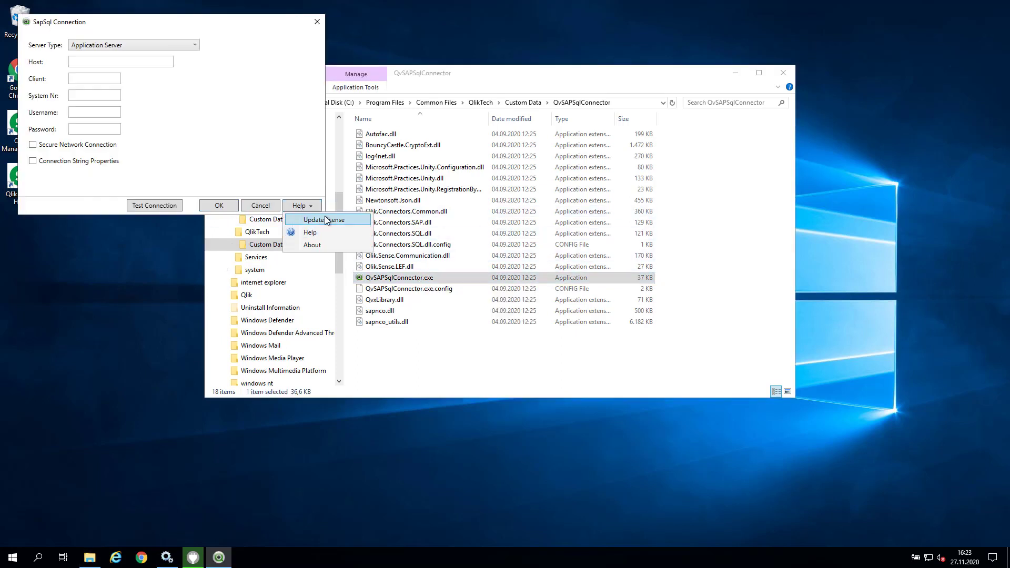
pyautogui.click(325, 220)
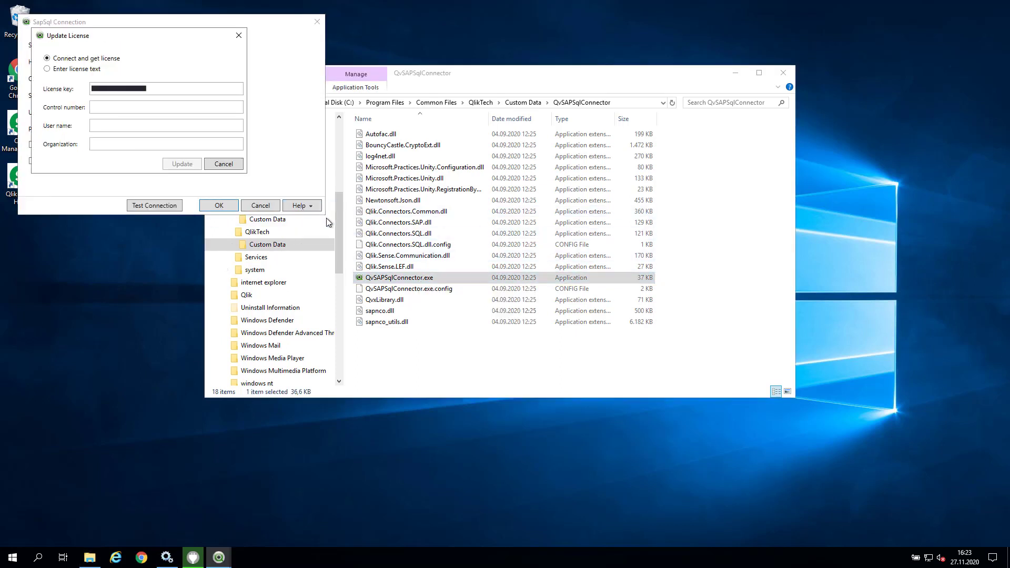
# Fill in the license control number and the user name, and enter QlikTech as the organization
pyautogui.click(175, 107)
pyautogui.write('•••••')
pyautogui.press('Tab')
pyautogui.write('SMR')
pyautogui.press('Tab')
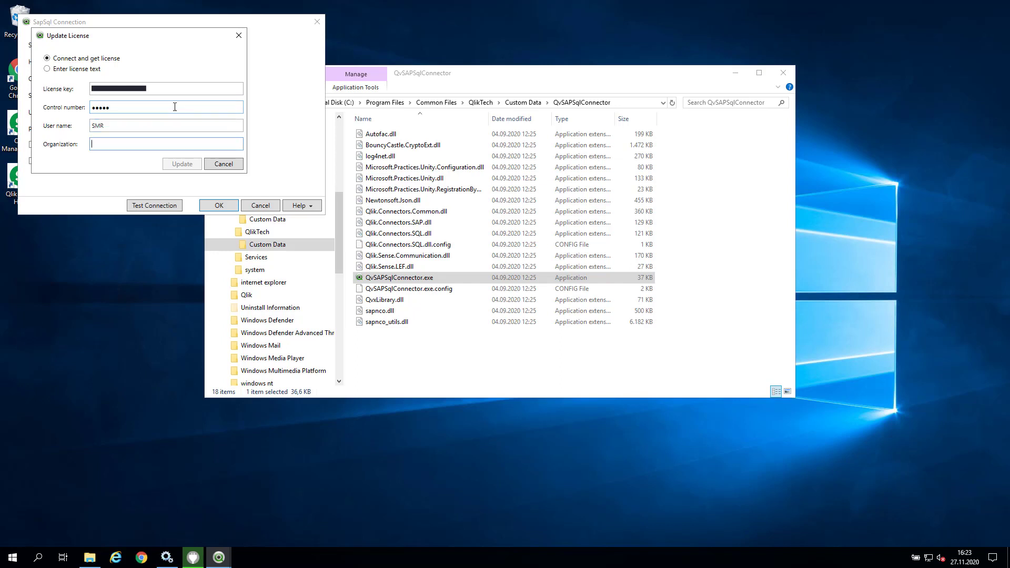
pyautogui.write('QlikTech')
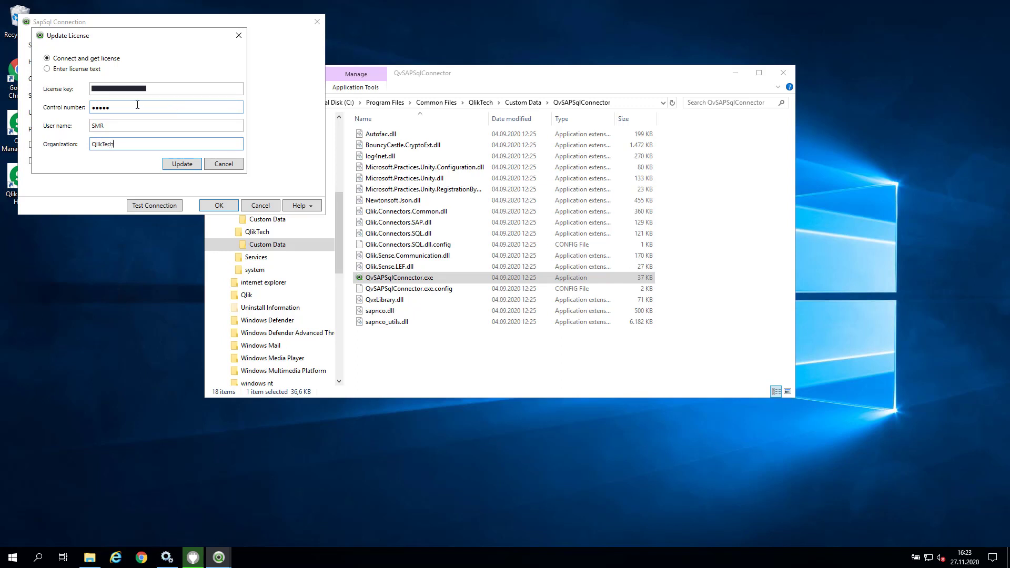
# Update the connector license using the Enter license text option, and dismiss the SapSql Connection dialog without creating a connection
pyautogui.click(90, 72)
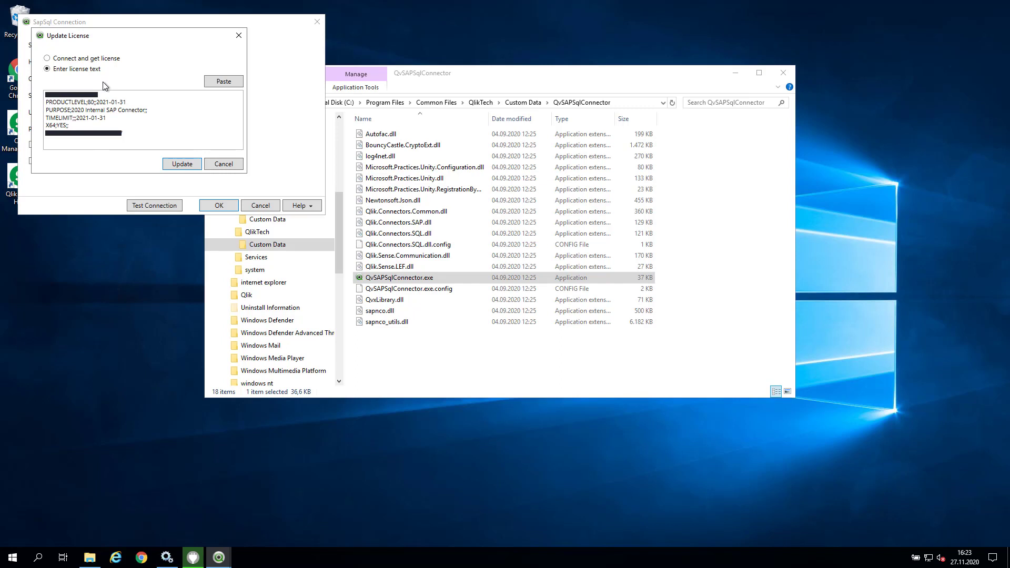
pyautogui.click(188, 165)
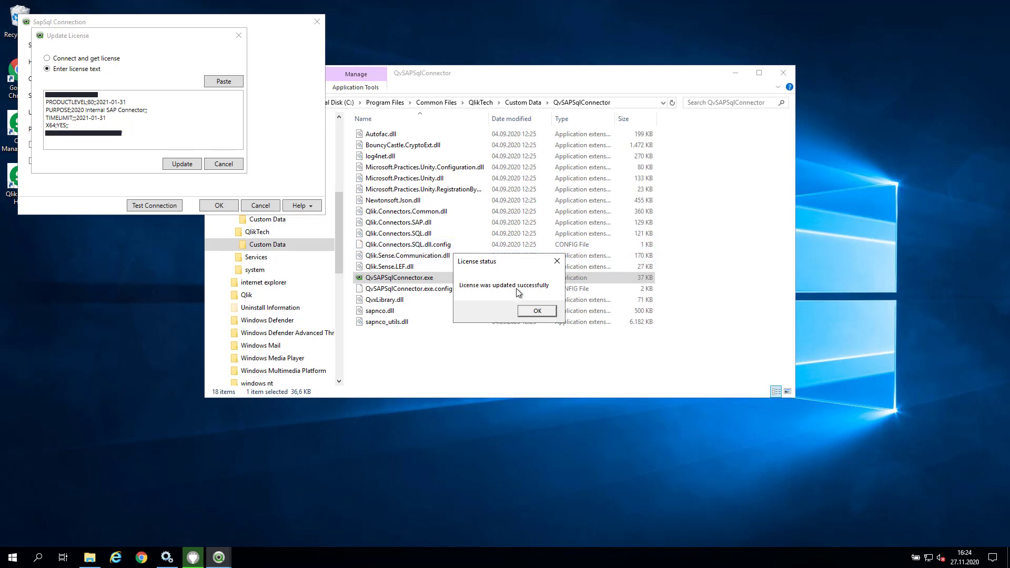
pyautogui.click(537, 311)
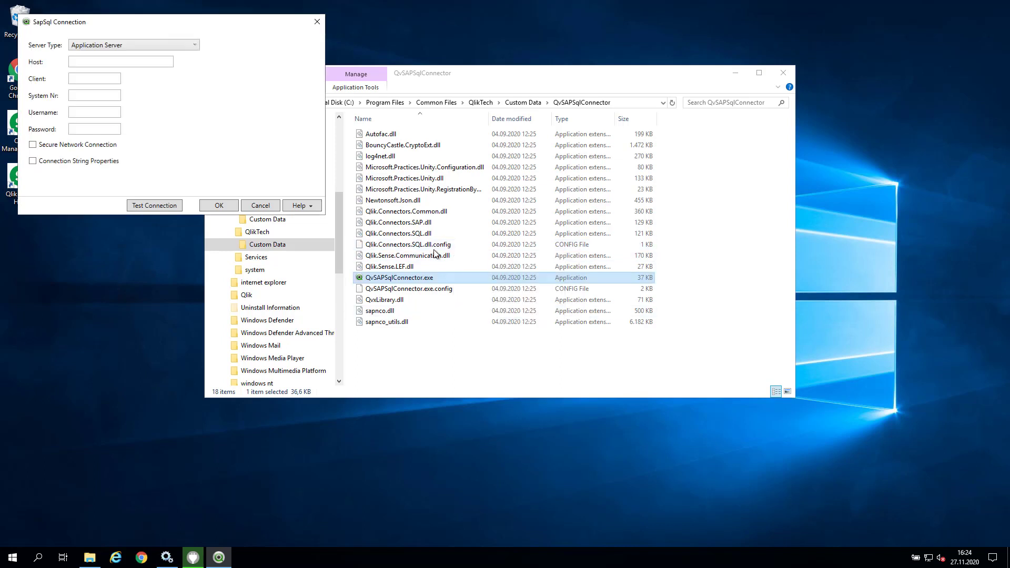
pyautogui.click(260, 204)
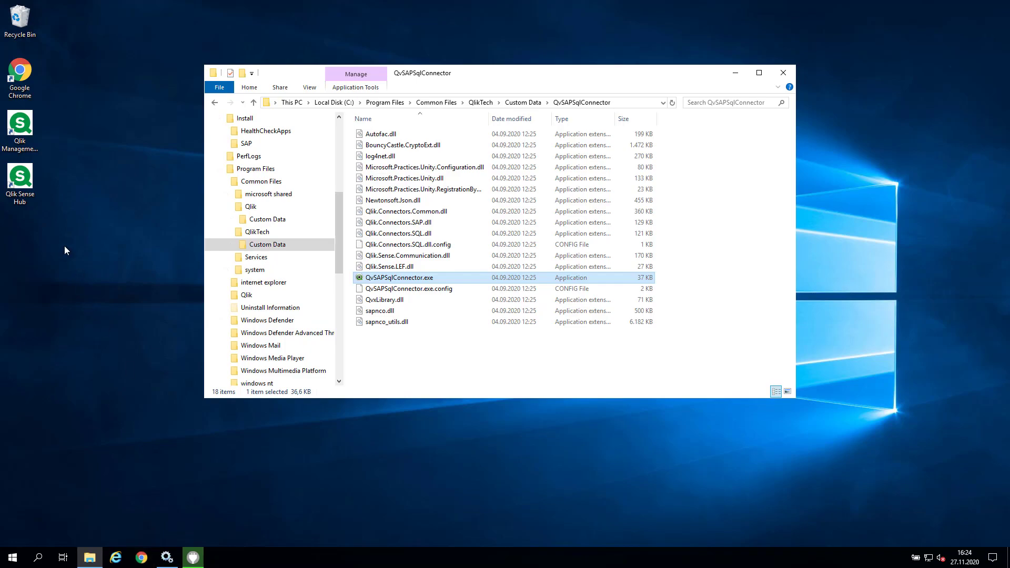
# Switch to the Qlik Sense Hub and open the SAP app's script in the data load editor
pyautogui.doubleClick(19, 196)
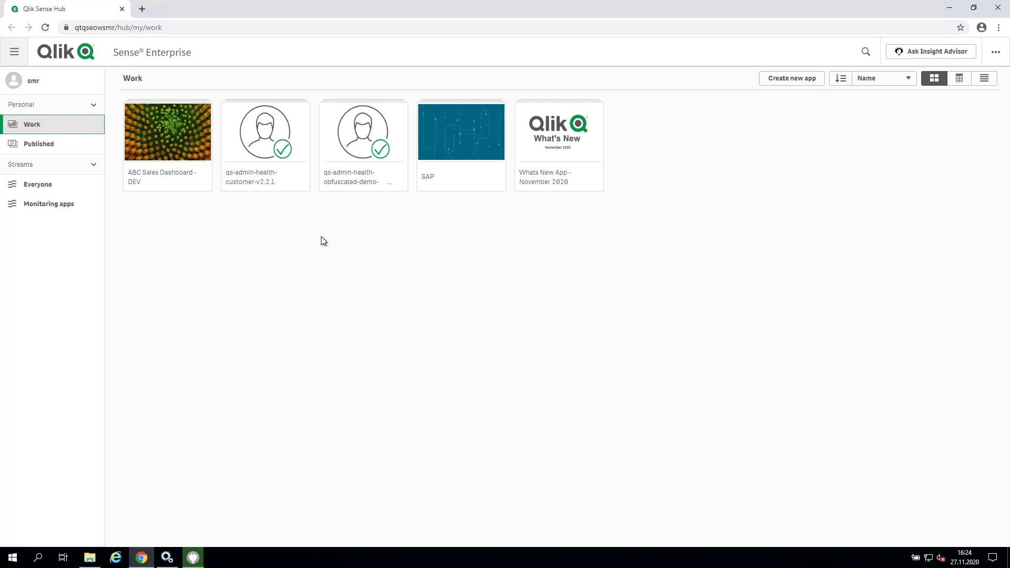
pyautogui.click(471, 140)
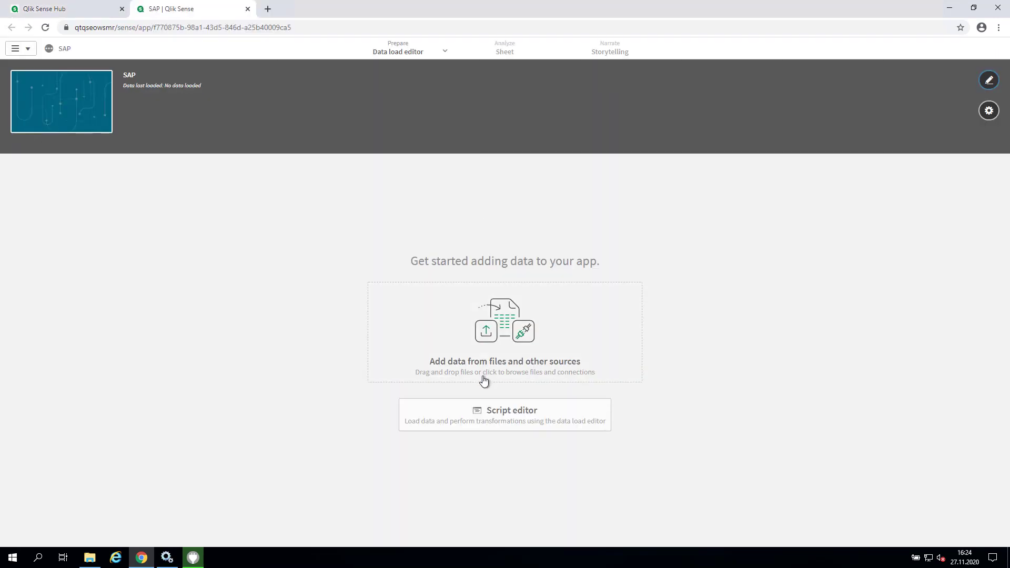
pyautogui.click(490, 414)
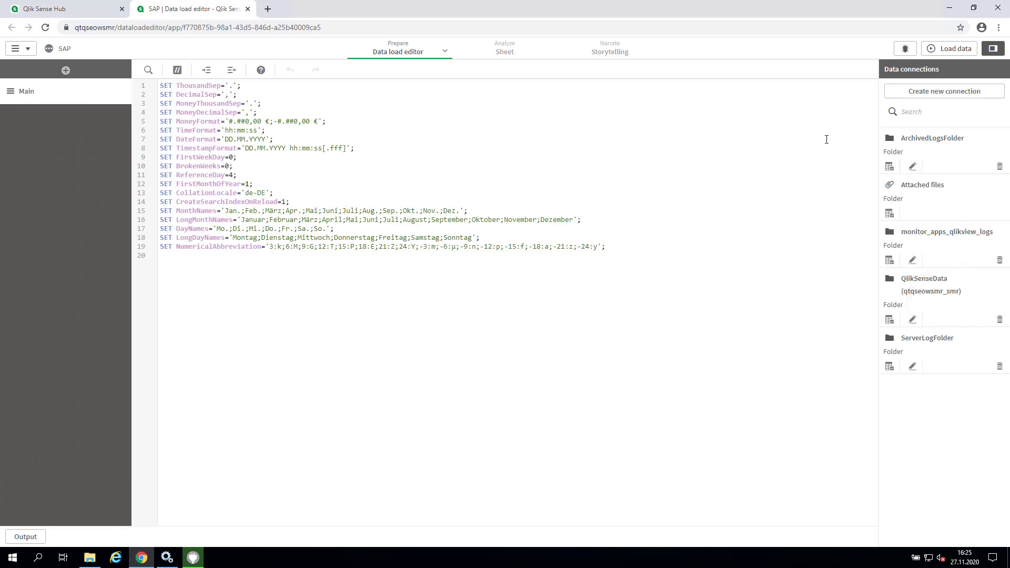
# Check the data sources offered for a new connection for the SAP connectors, and close the list
pyautogui.click(936, 92)
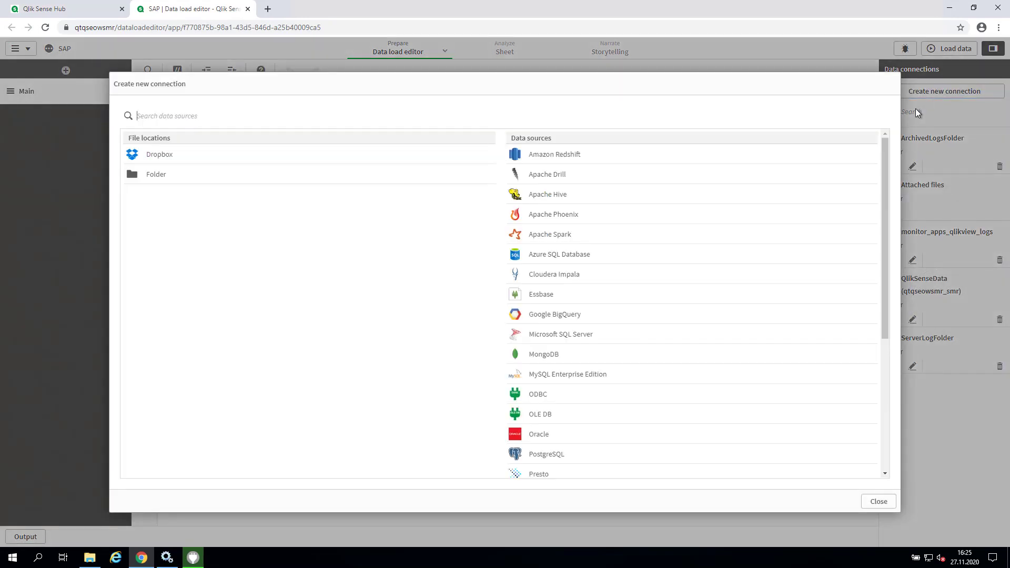
pyautogui.scroll(-5, 697, 276)
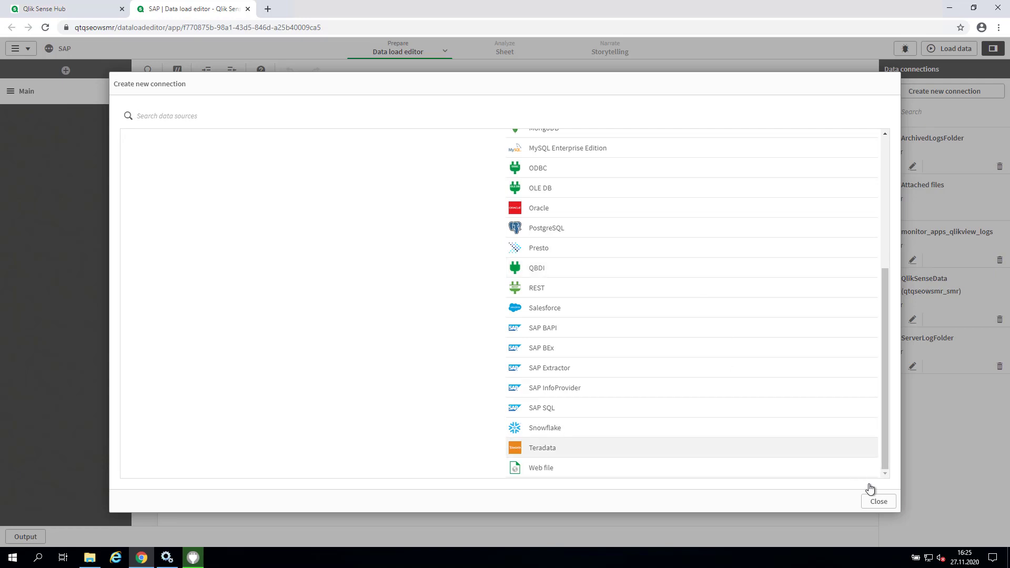
pyautogui.click(885, 504)
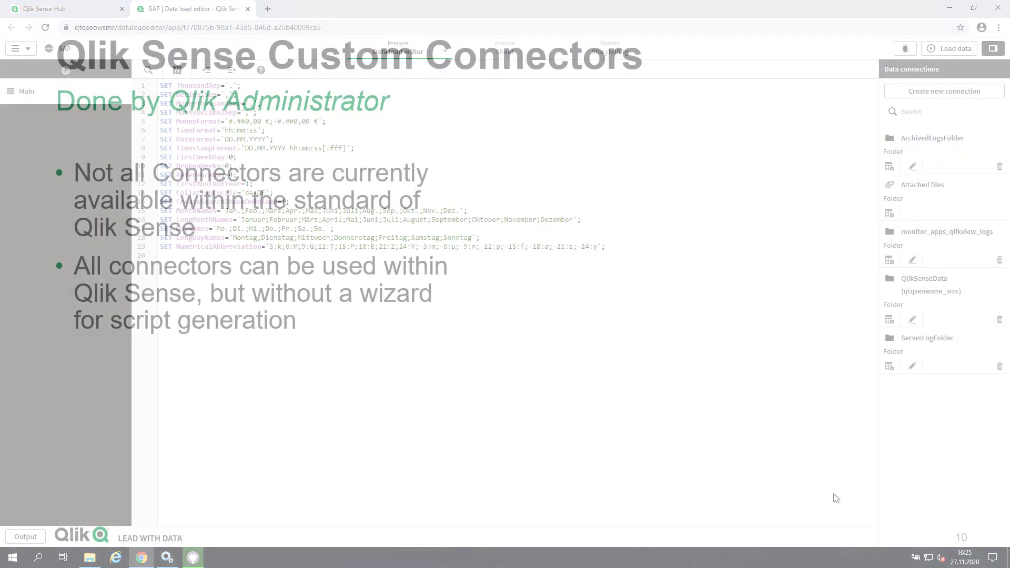
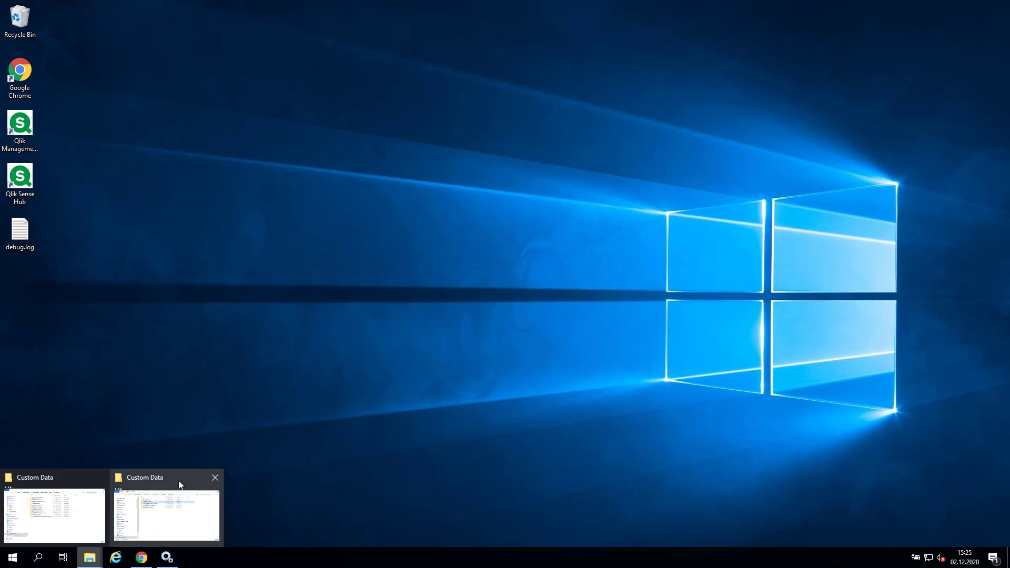
# In the QlikTech Custom Data folder, look through the QvSAPConnector folder's files and copy the whole folder
pyautogui.click(179, 479)
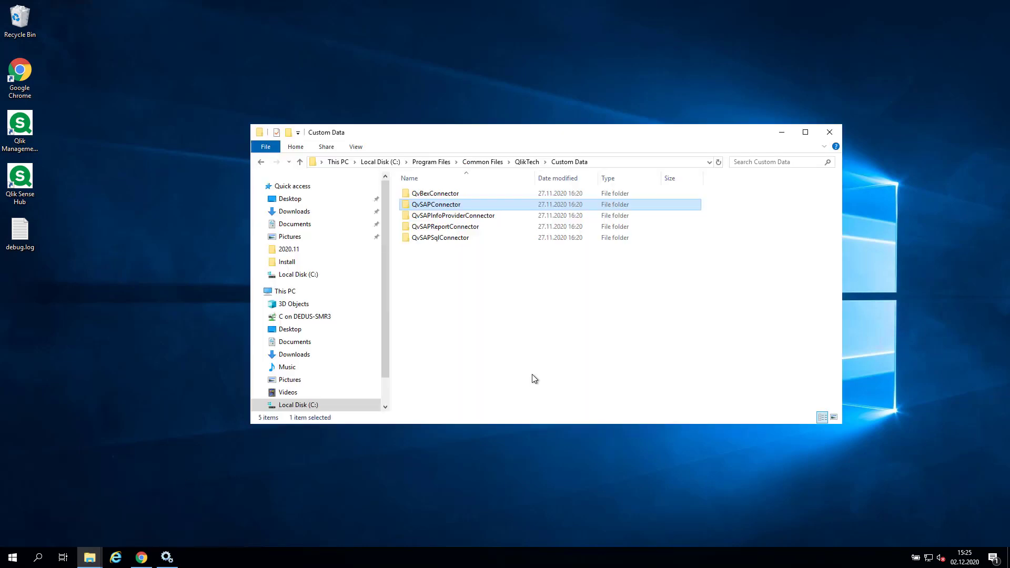
pyautogui.moveTo(569, 136); pyautogui.dragTo(587, 131)
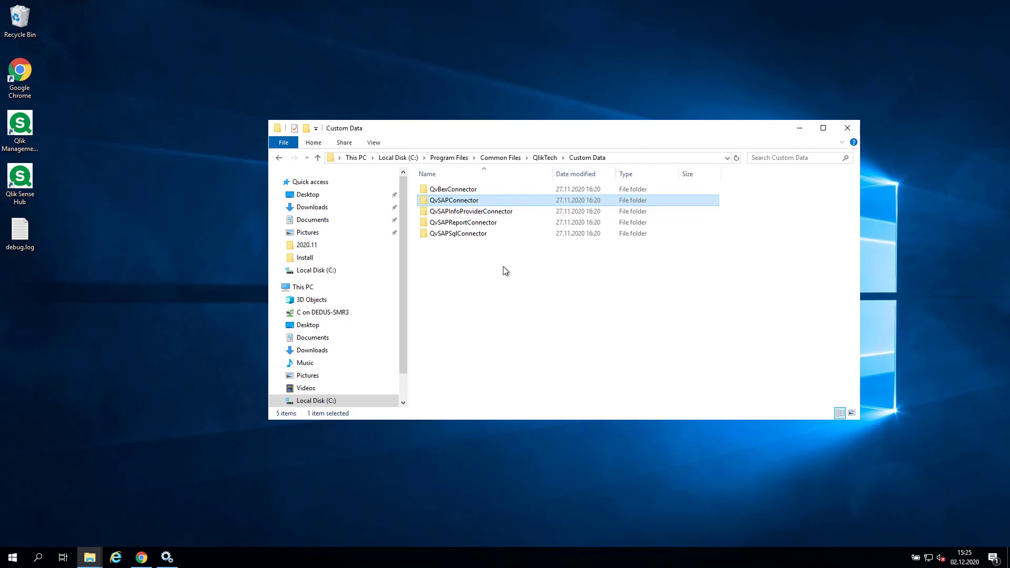
pyautogui.doubleClick(471, 203)
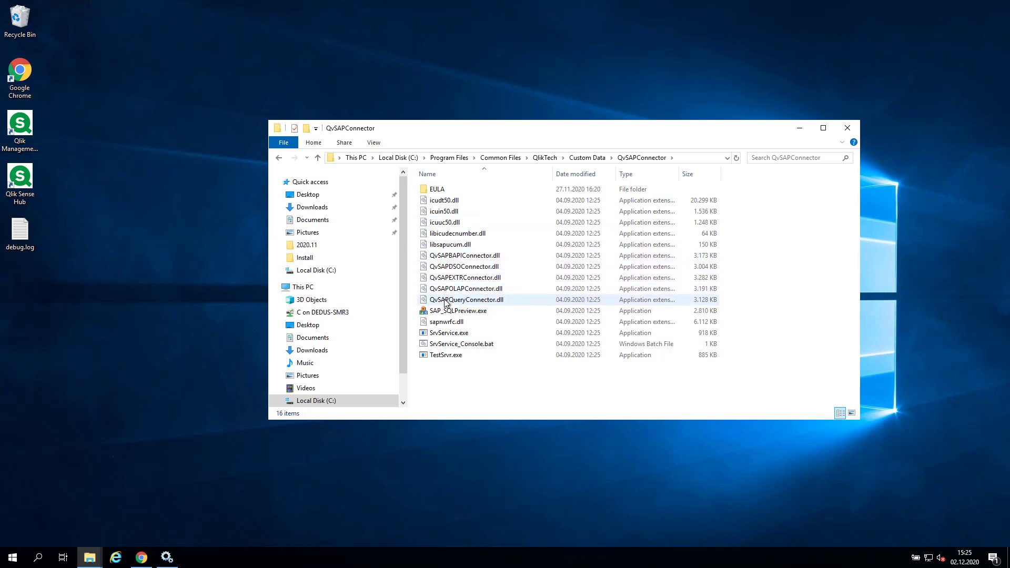
pyautogui.click(586, 157)
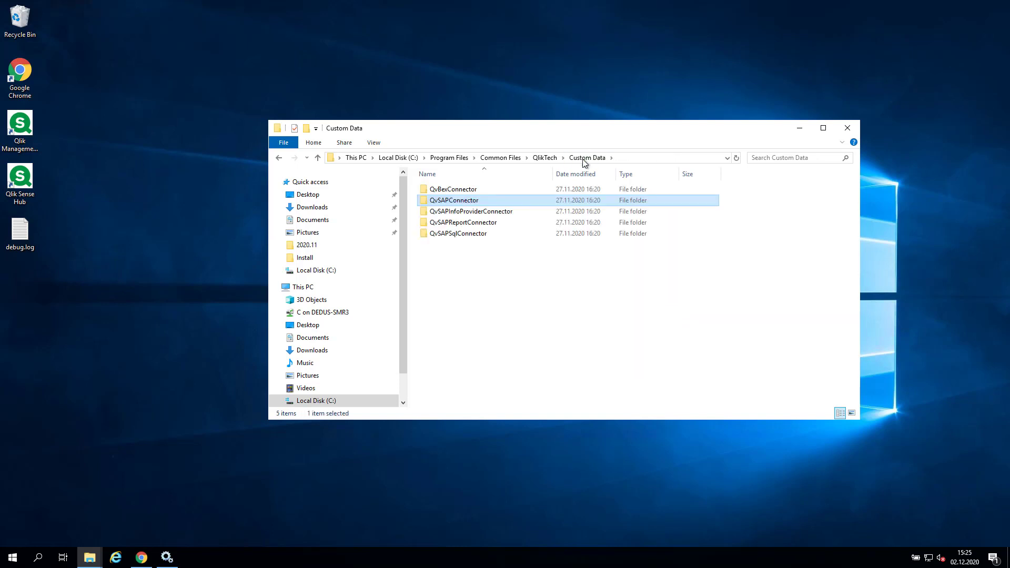
pyautogui.rightClick(441, 197)
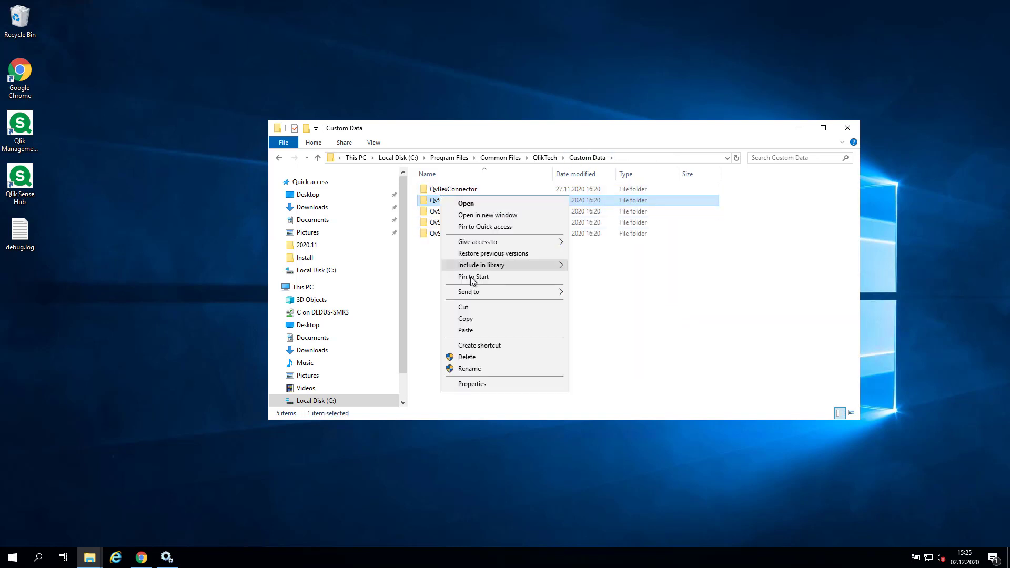
pyautogui.click(478, 318)
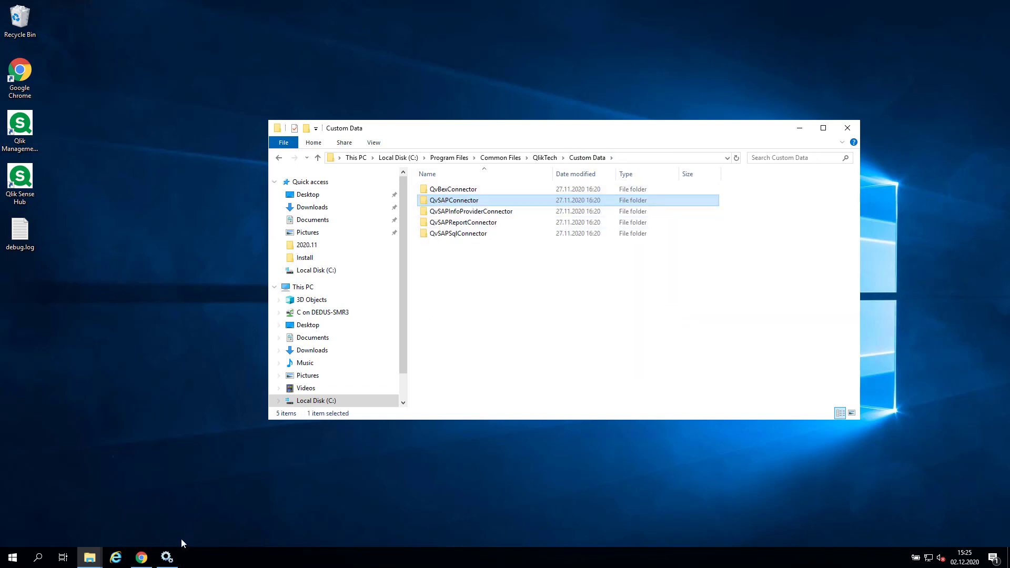
# Paste the QvSAPConnector folder into the Custom Data folder under Common Files\Qlik, granting administrator permission for the copy
pyautogui.click(98, 563)
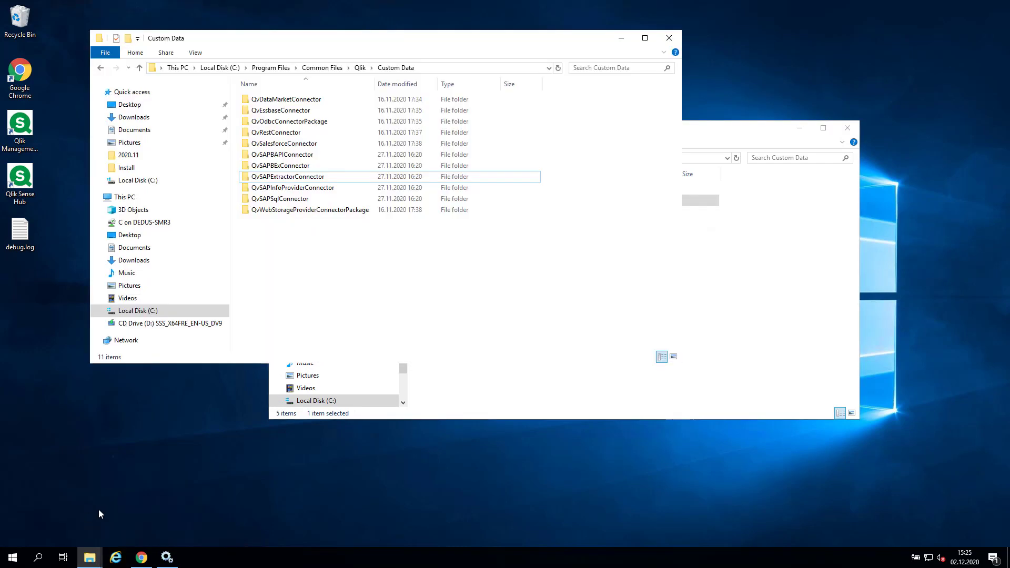
pyautogui.click(75, 523)
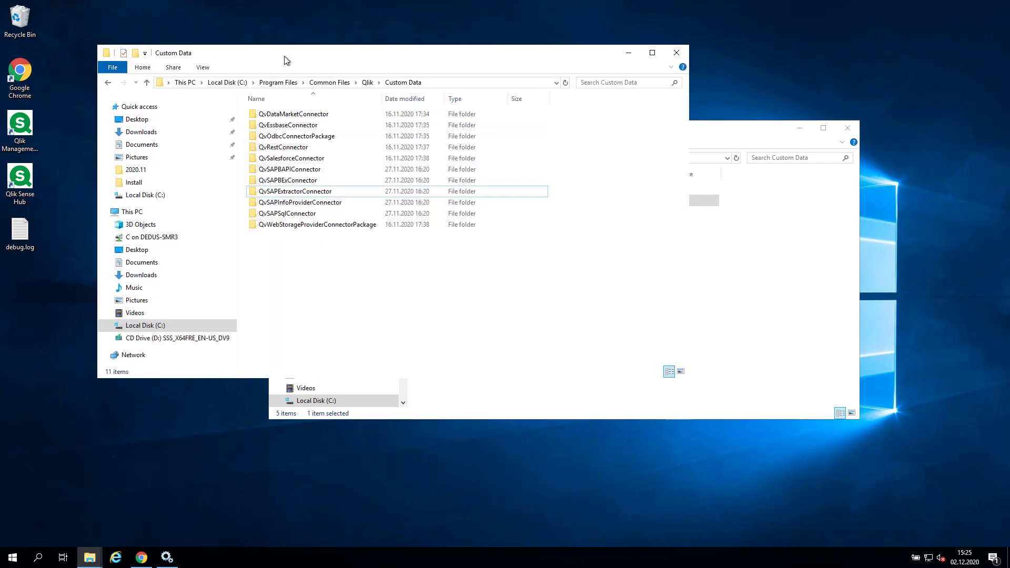
pyautogui.moveTo(282, 42); pyautogui.dragTo(289, 56)
pyautogui.rightClick(279, 257)
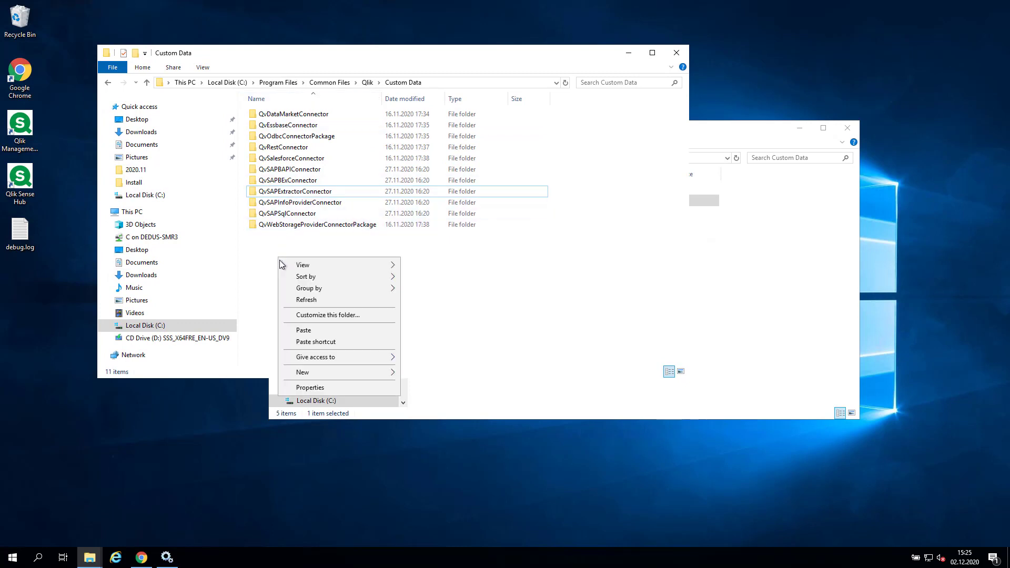
pyautogui.click(328, 333)
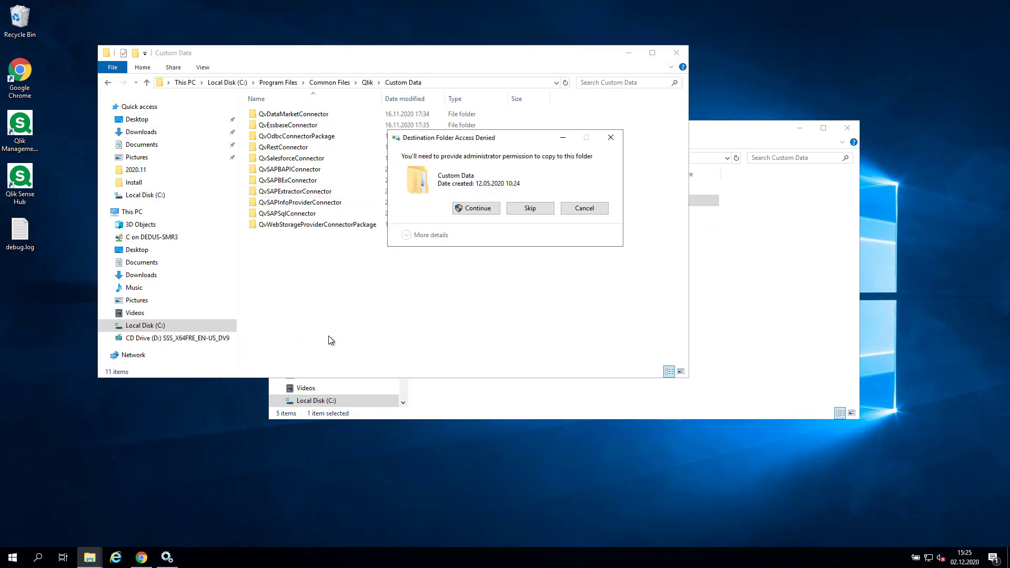
pyautogui.click(457, 210)
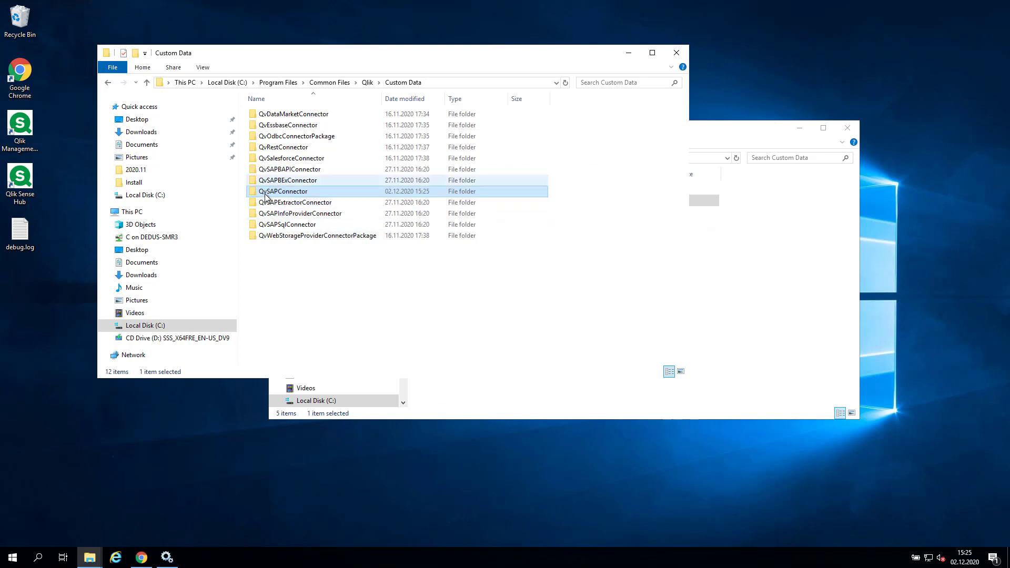
pyautogui.moveTo(282, 198)
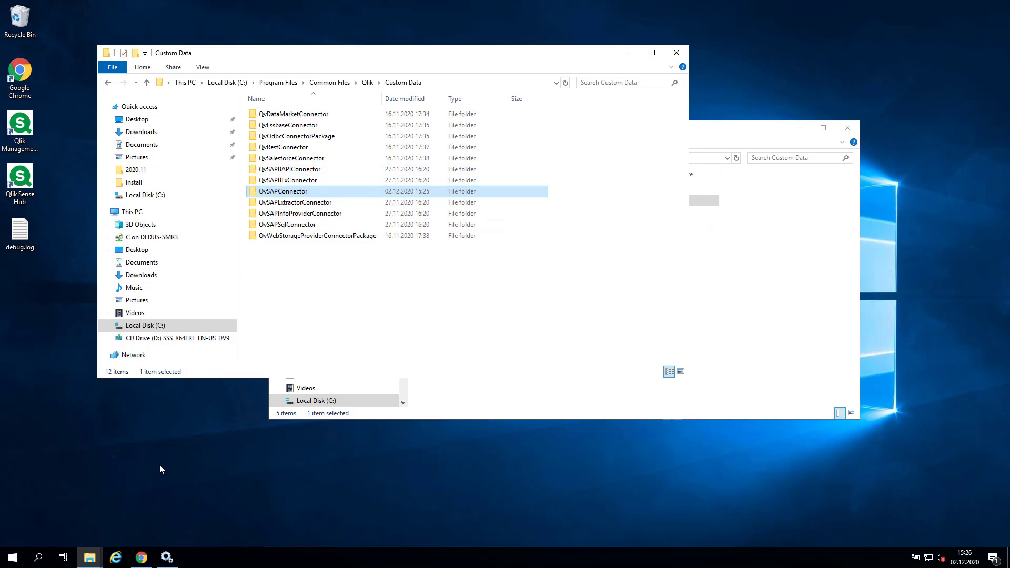
# Restart the Qlik Sense Engine Service in the Services console and minimize the console
pyautogui.click(166, 557)
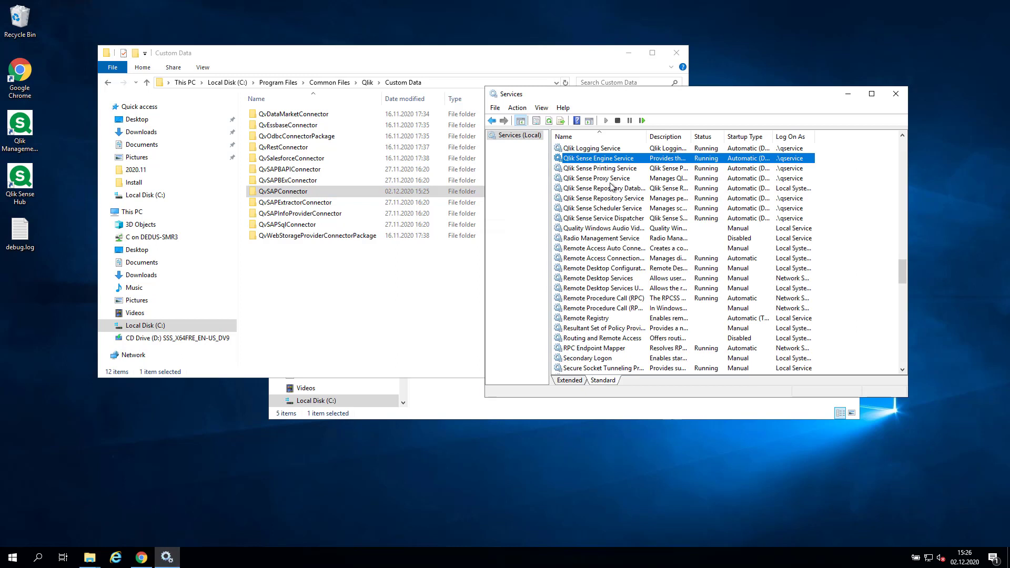
pyautogui.click(642, 121)
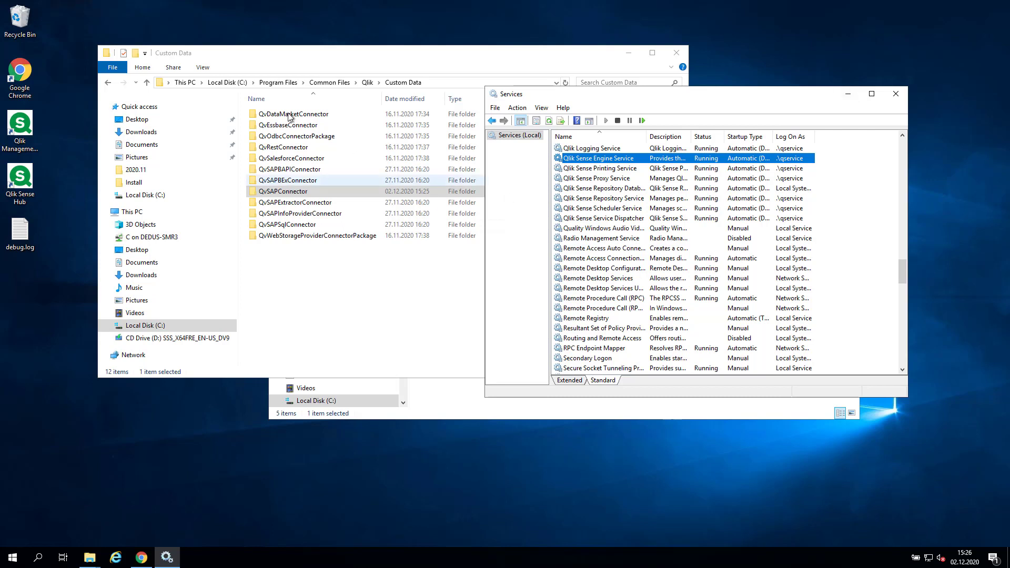
pyautogui.click(852, 96)
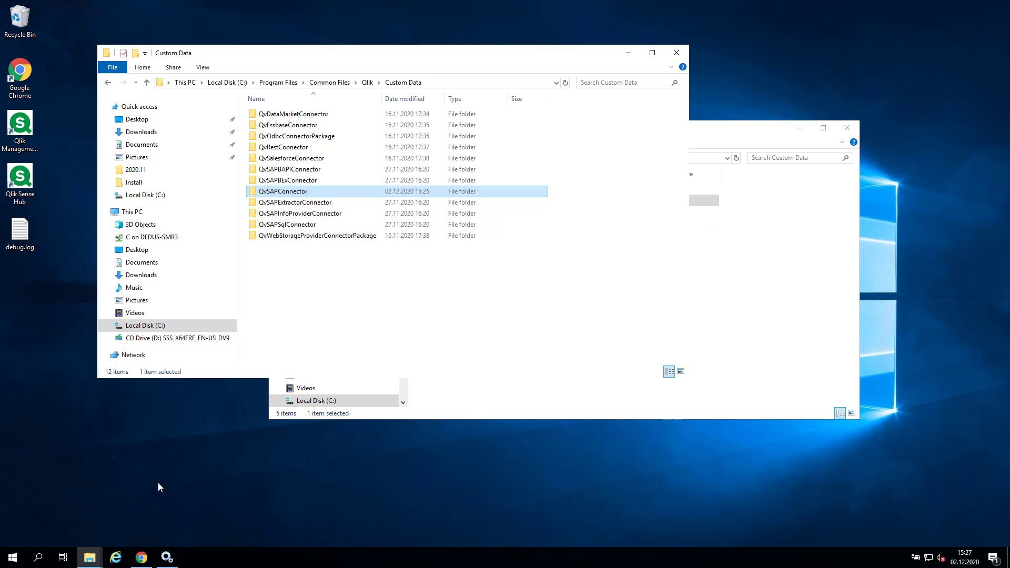
# In Chrome, start an OLE DB connection in the SAP app's data load editor, using OLE DB Provider for Microsoft Directory Services and data source C
pyautogui.click(141, 557)
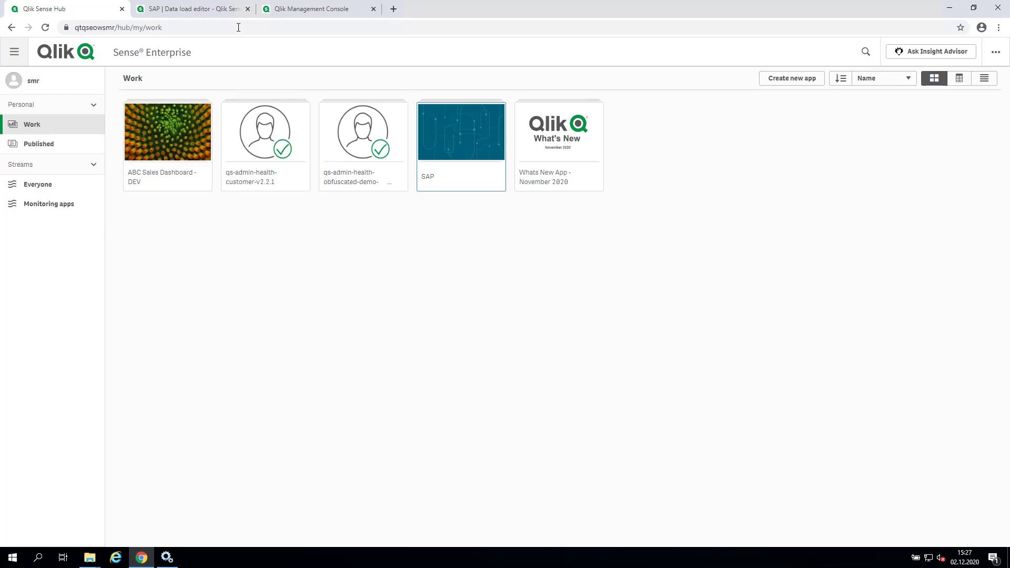
pyautogui.click(190, 12)
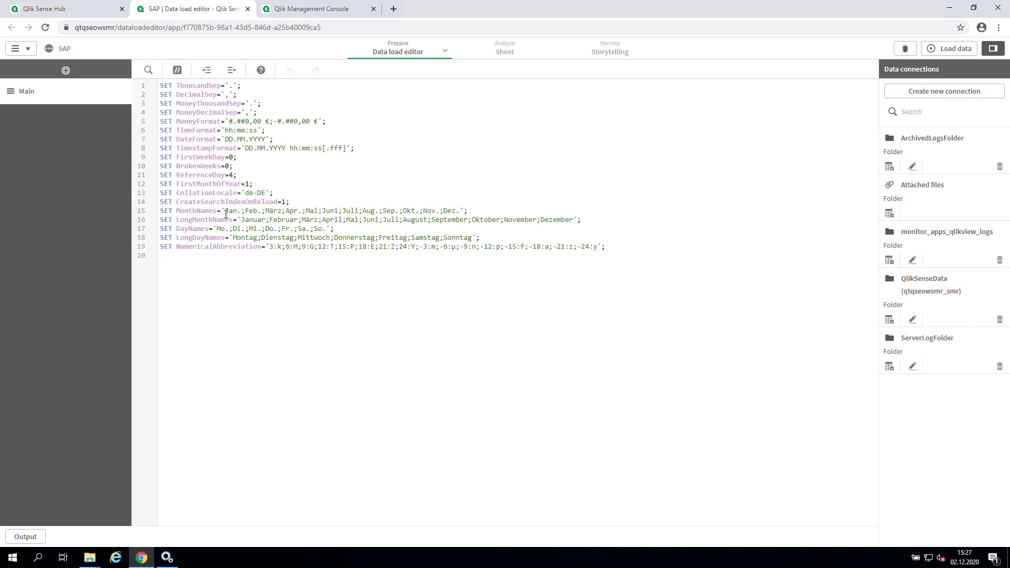
pyautogui.click(926, 98)
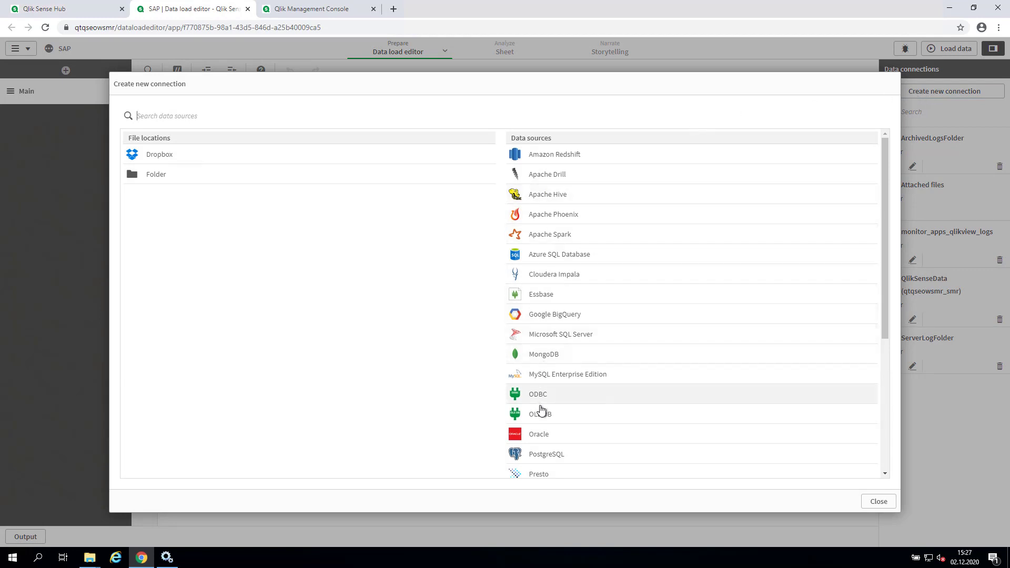
pyautogui.click(562, 417)
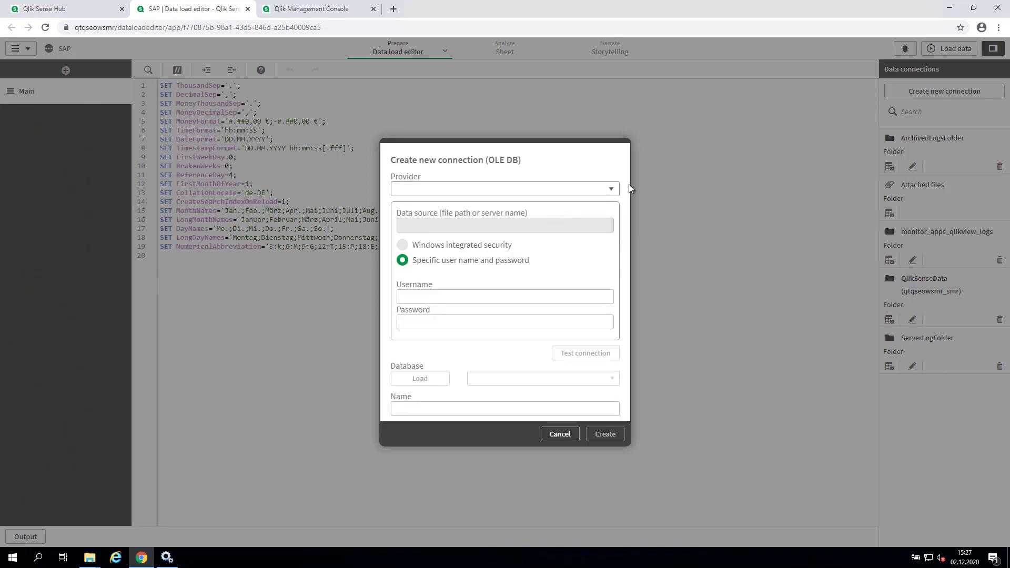
pyautogui.click(610, 190)
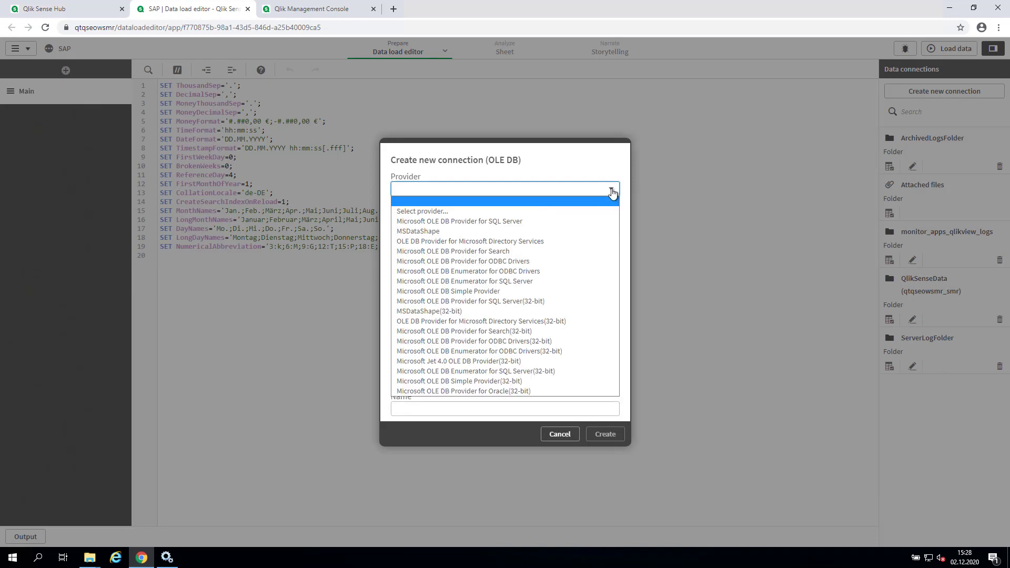
pyautogui.click(539, 242)
pyautogui.click(496, 225)
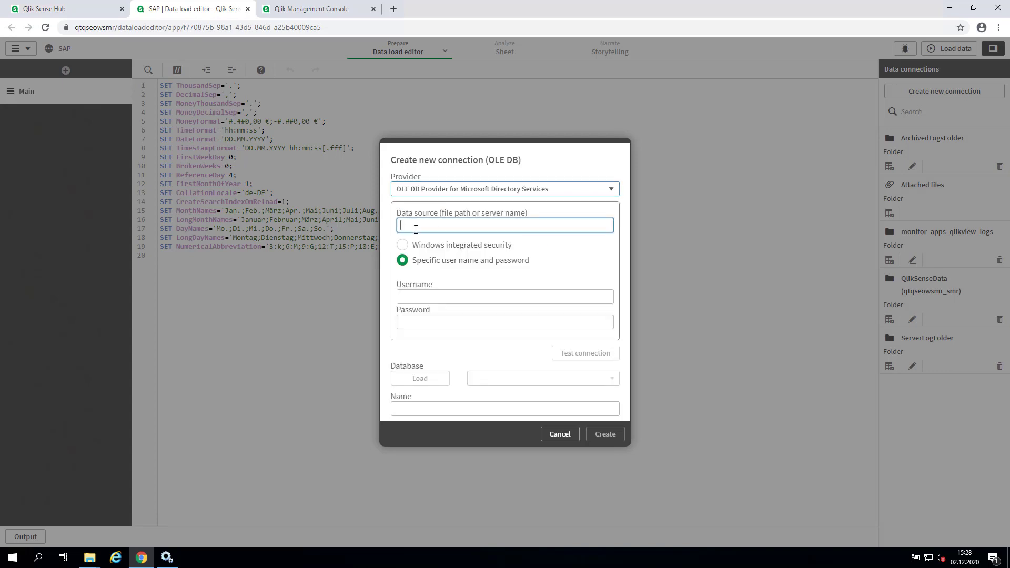
pyautogui.write('C')
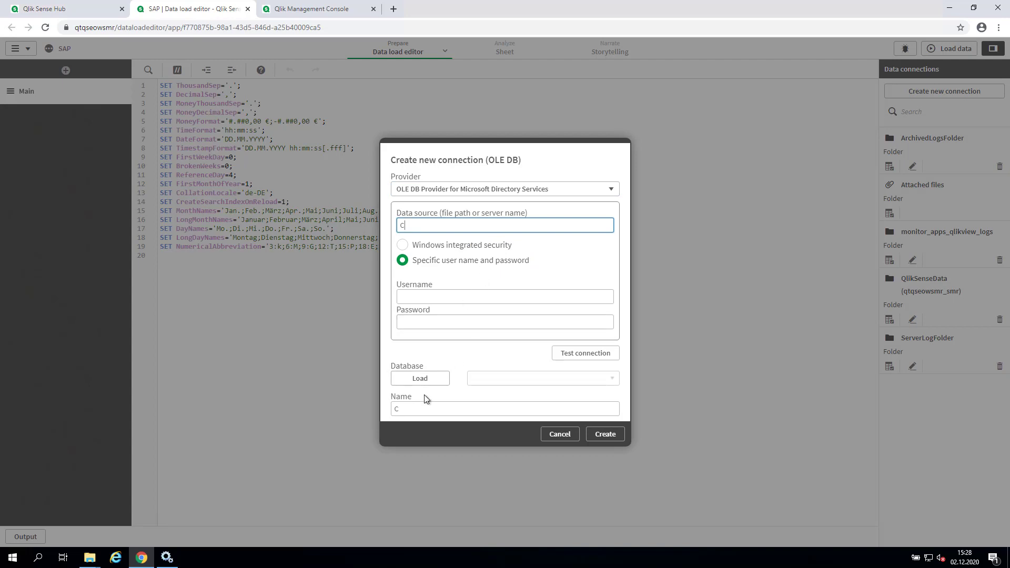
# Name the new OLE DB connection SAP ERP Report and create it
pyautogui.moveTo(411, 410); pyautogui.dragTo(368, 407)
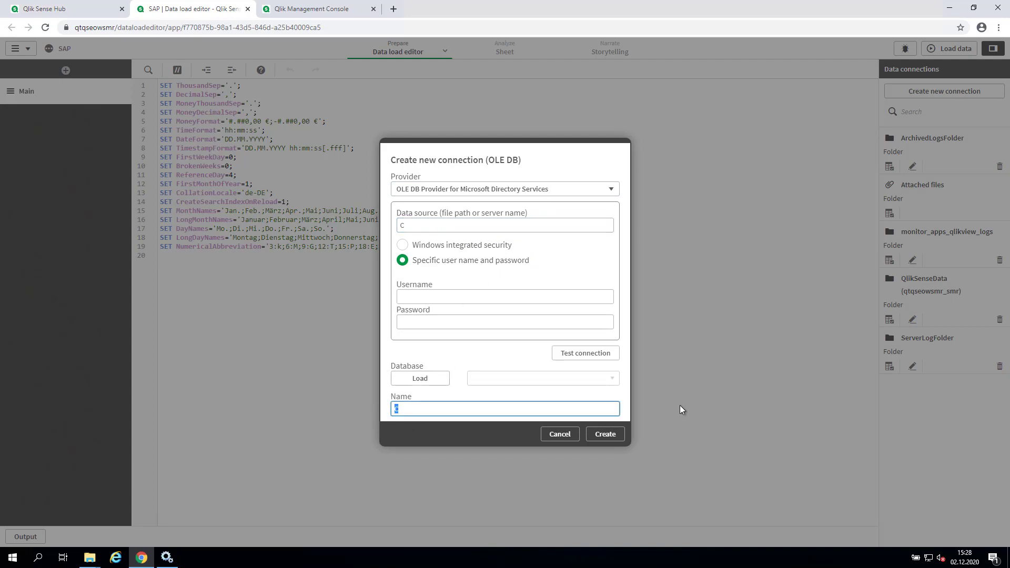
pyautogui.write('SAP')
pyautogui.write('Report')
pyautogui.click(409, 405)
pyautogui.write('ERP')
pyautogui.click(602, 437)
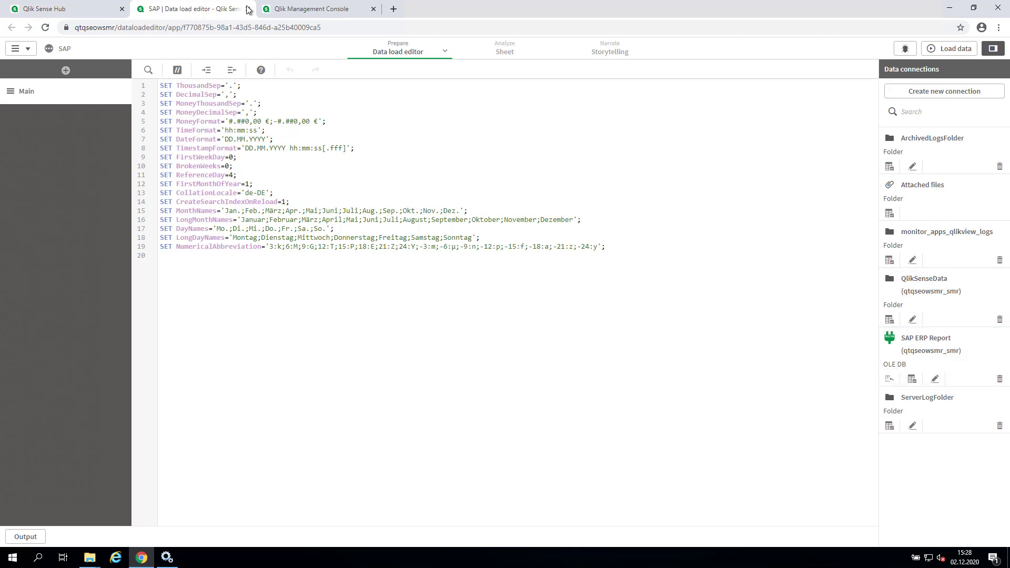
# Open the SAP ERP Report data connection for editing in the Qlik Management Console and remove the parenthesized user suffix from its name
pyautogui.click(287, 12)
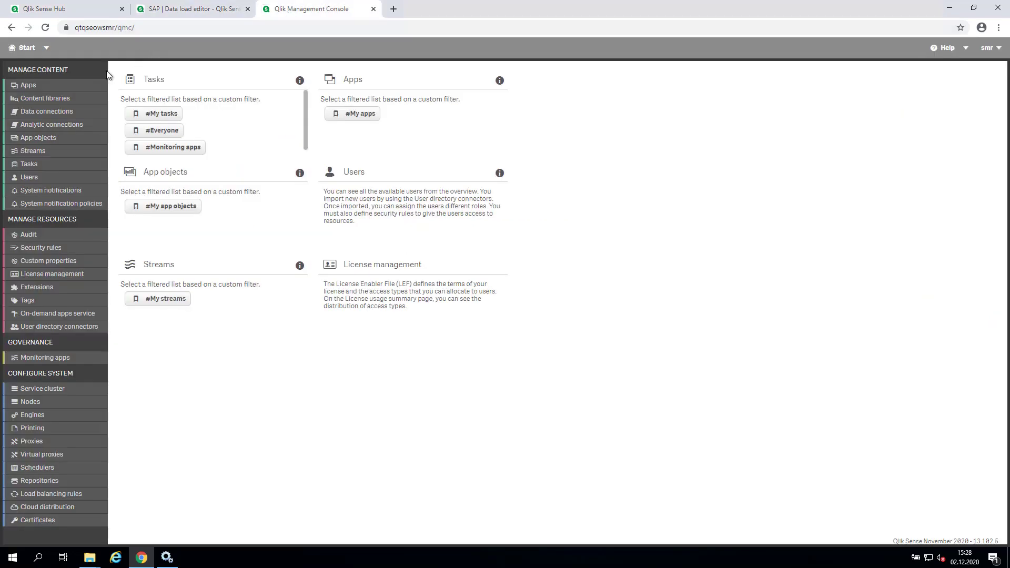
pyautogui.click(74, 111)
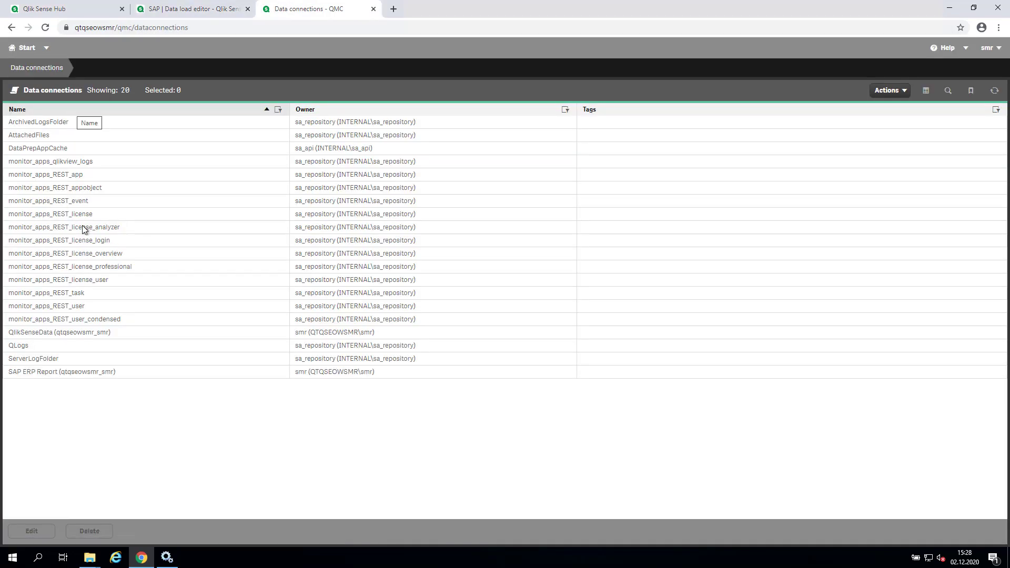
pyautogui.doubleClick(48, 372)
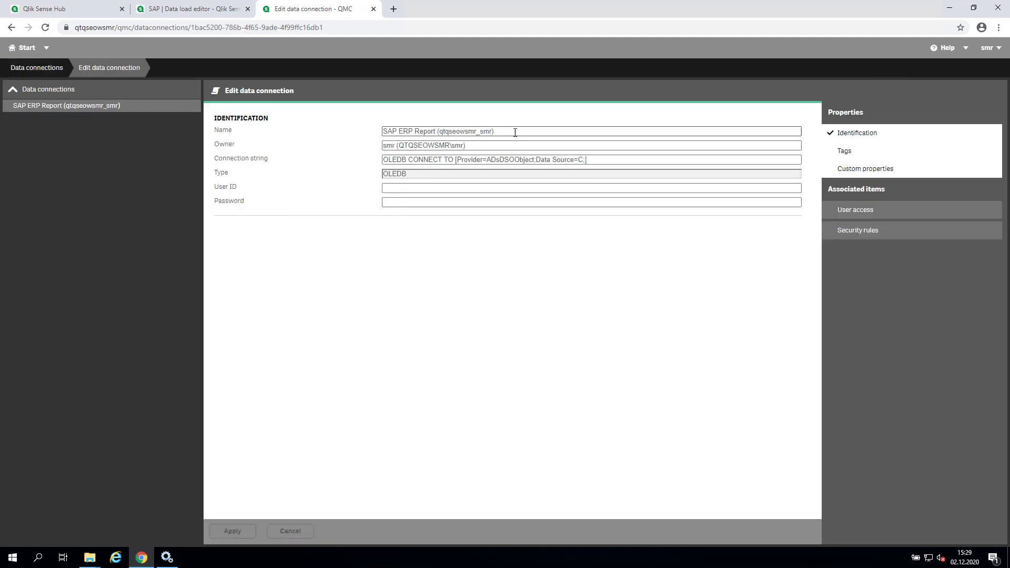
pyautogui.moveTo(514, 131); pyautogui.dragTo(470, 130)
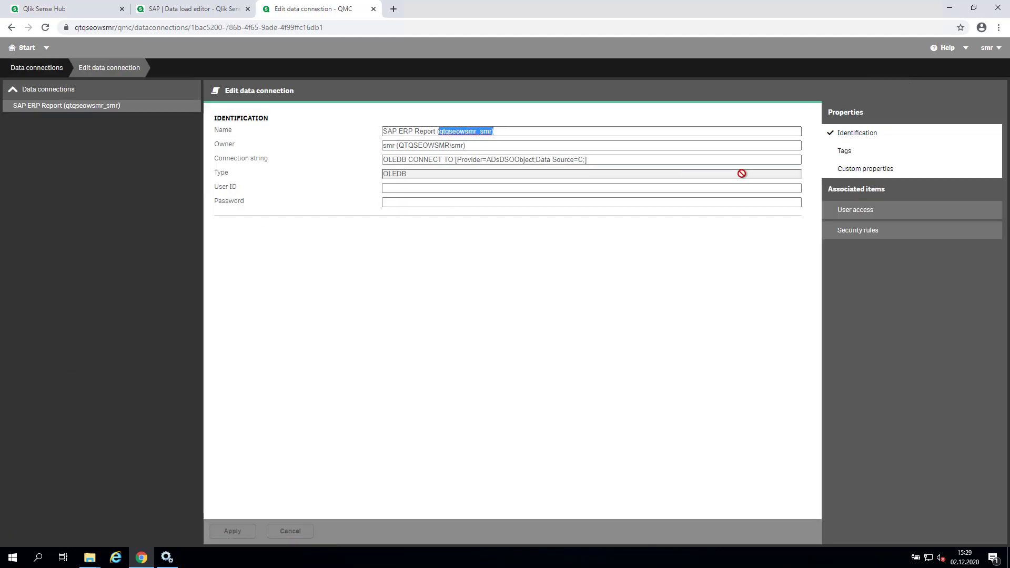
pyautogui.press('BackSpace')
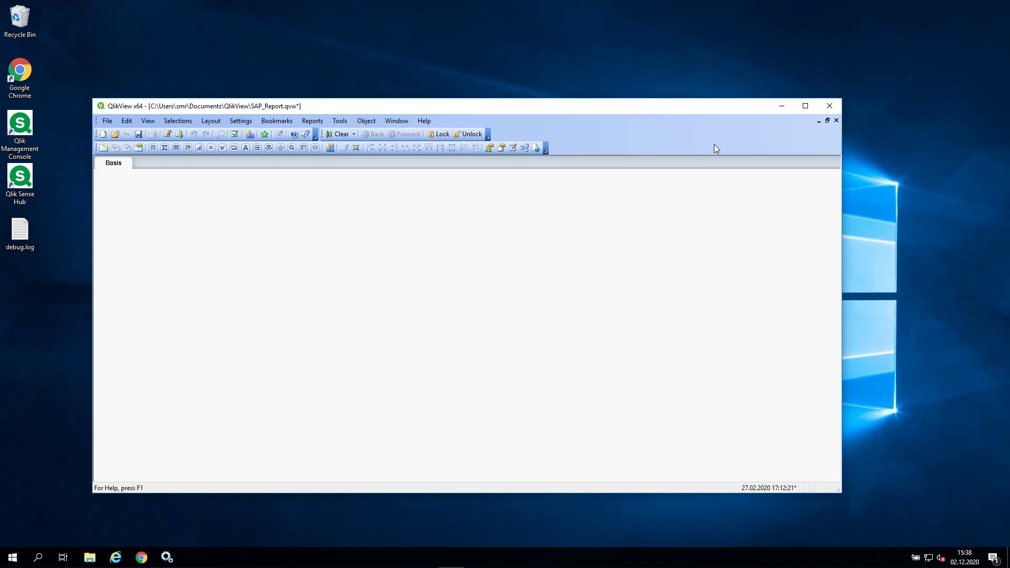
# In QlikView, copy the CUSTOM CONNECT statement for QvSAPReportConnector.dll from the script of SAP_Report.qvw, and minimize the window
pyautogui.click(168, 134)
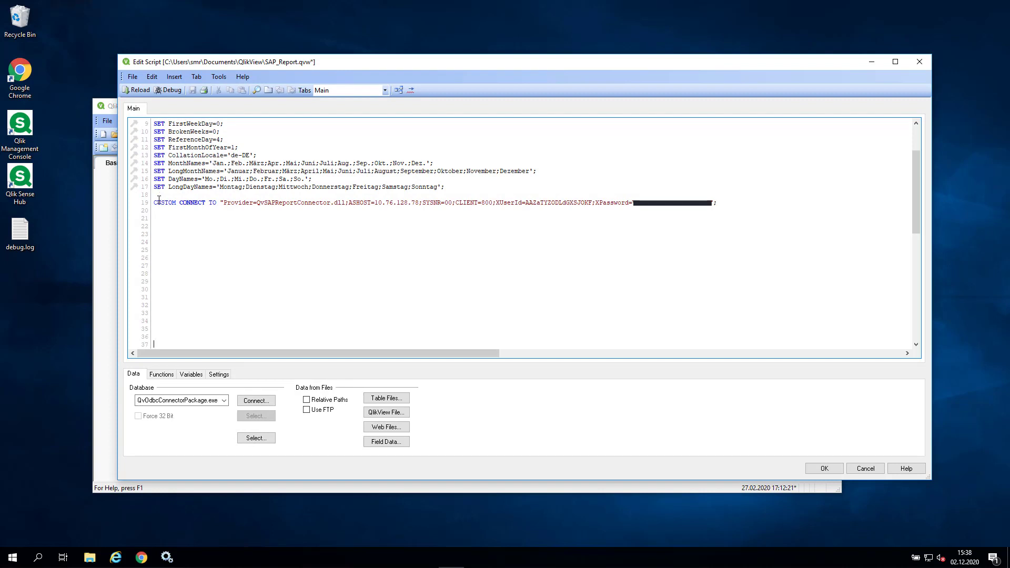
pyautogui.moveTo(257, 203); pyautogui.dragTo(327, 203)
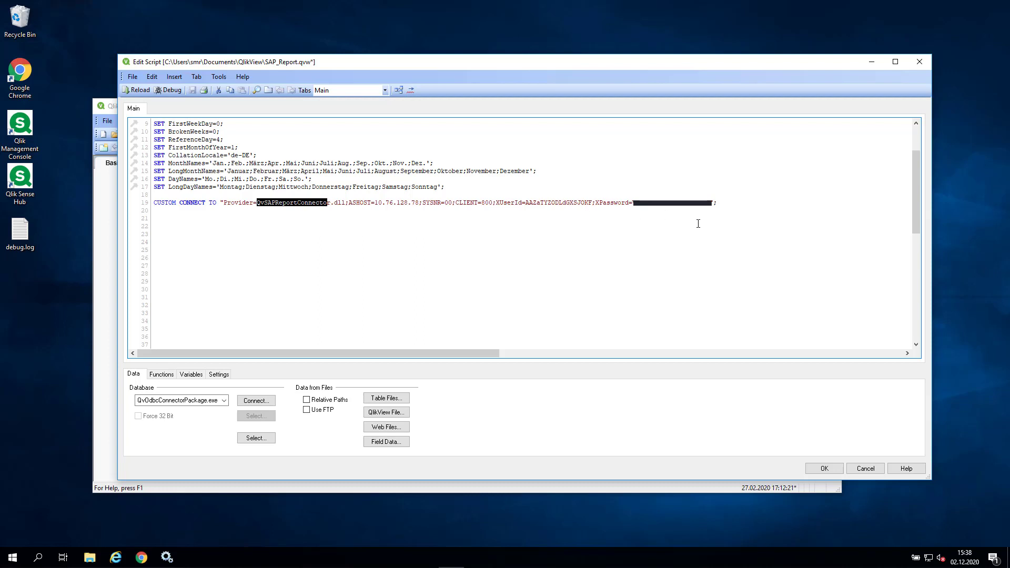
pyautogui.moveTo(739, 204); pyautogui.dragTo(149, 206)
pyautogui.rightClick(179, 204)
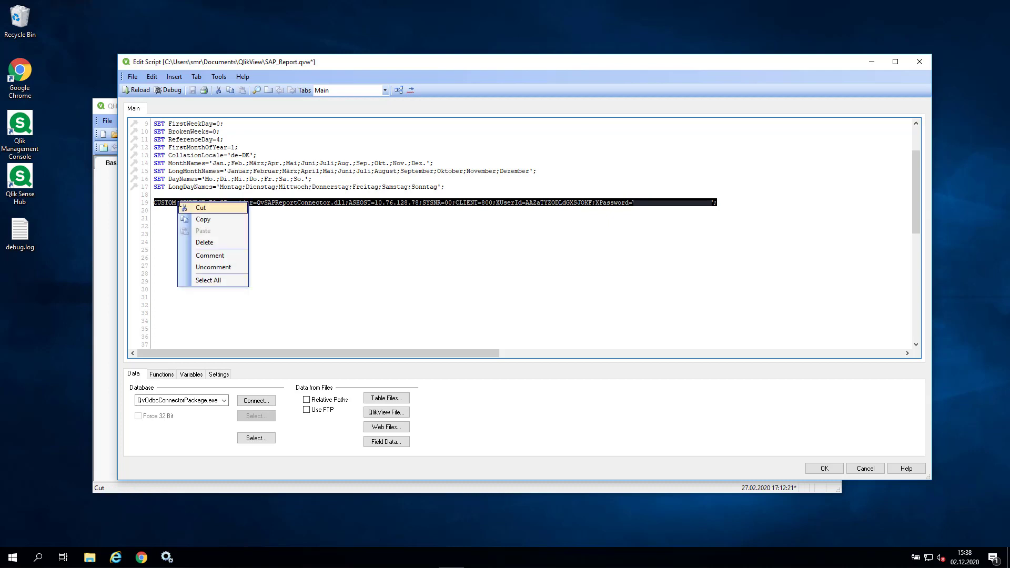
pyautogui.click(196, 217)
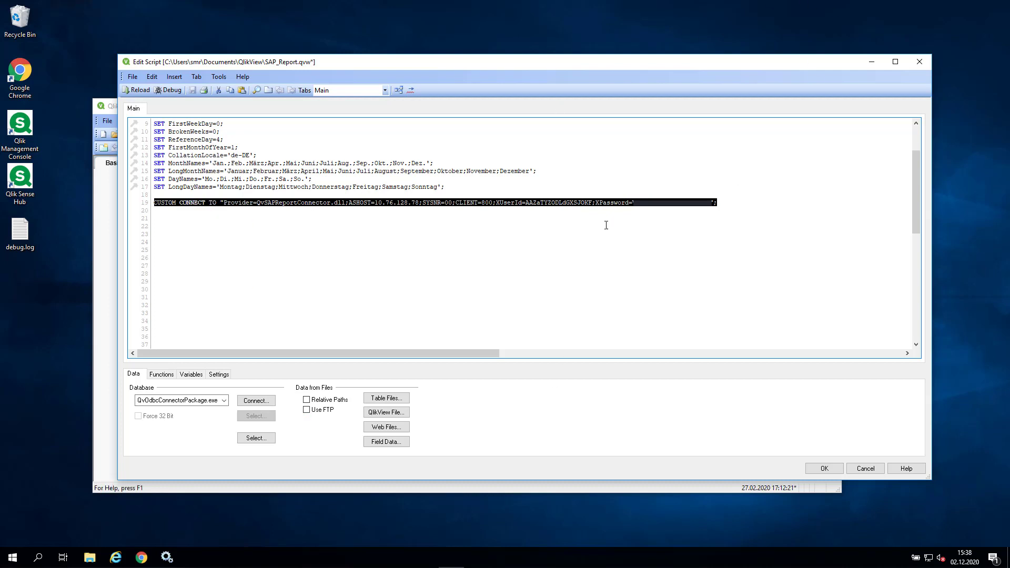
pyautogui.click(871, 66)
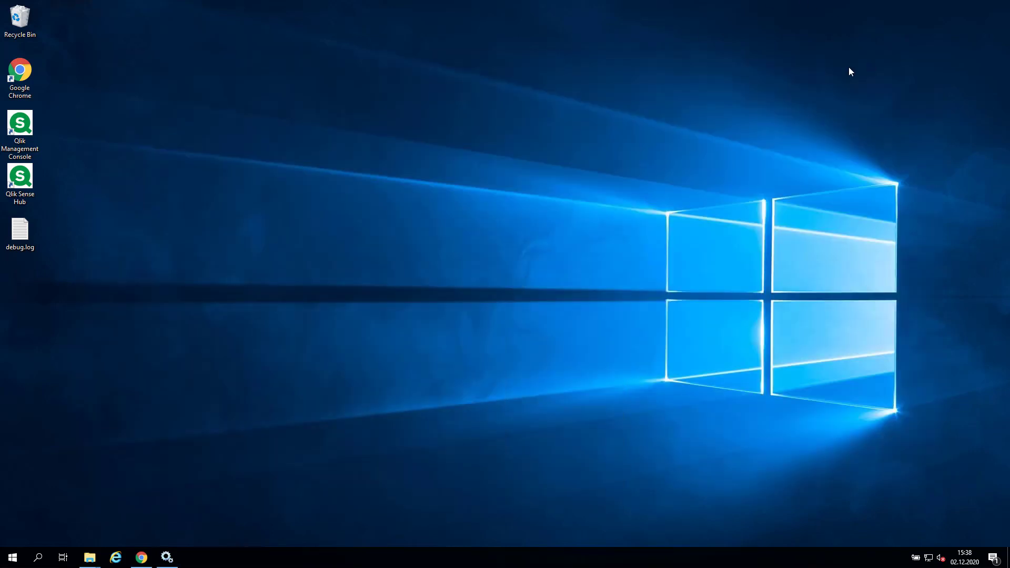
# In Chrome, replace the SAP ERP Report connection string with the copied CUSTOM CONNECT statement and remove its XUserId and XPassword parameters
pyautogui.click(152, 558)
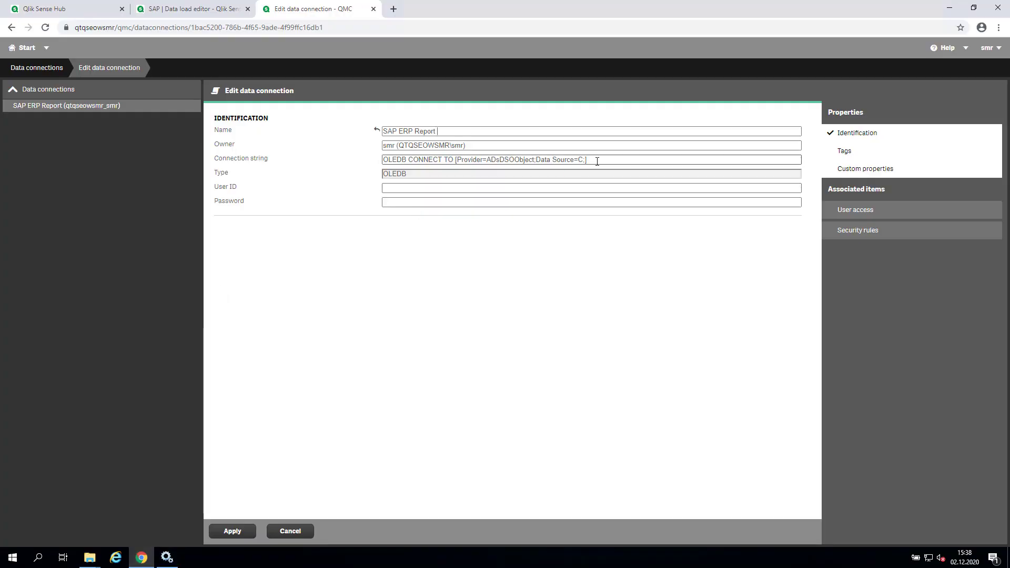
pyautogui.moveTo(596, 161); pyautogui.dragTo(299, 167)
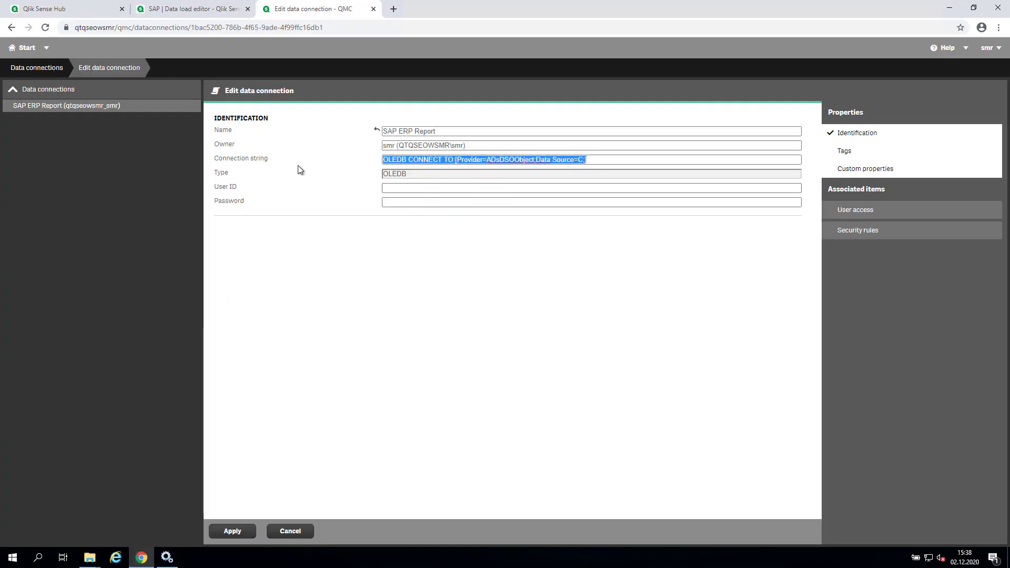
pyautogui.hotkey('ctrl', 'v')
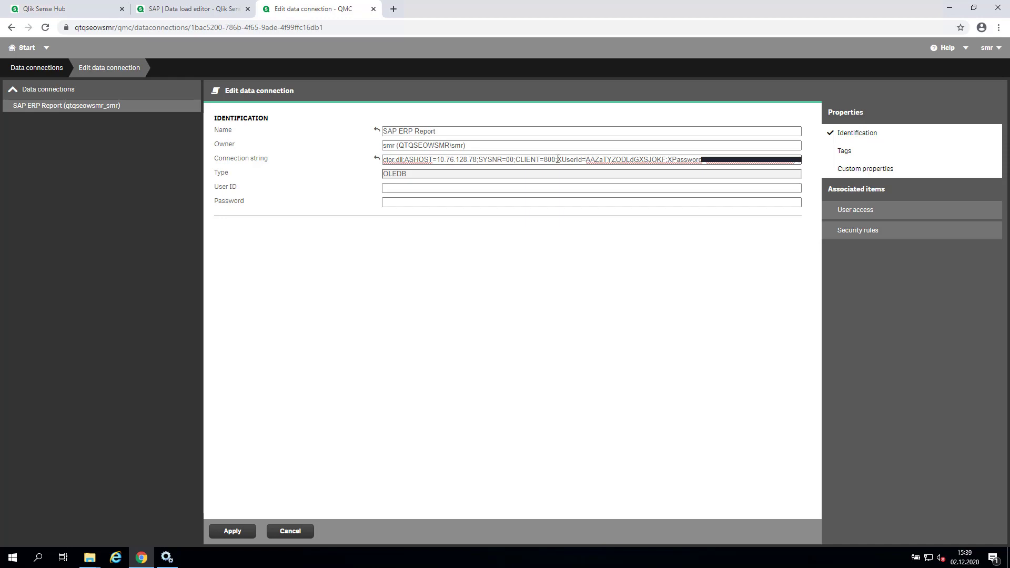
pyautogui.moveTo(558, 159); pyautogui.dragTo(805, 160)
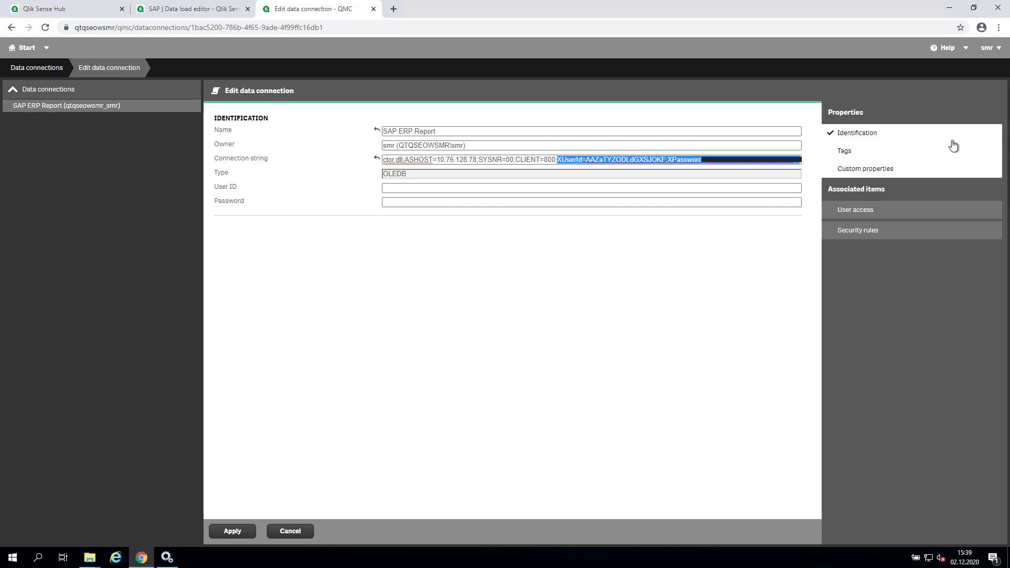
pyautogui.press('Delete')
# Set the connection's user ID to qvcuser, enter the account password, and apply the data connection changes
pyautogui.click(421, 189)
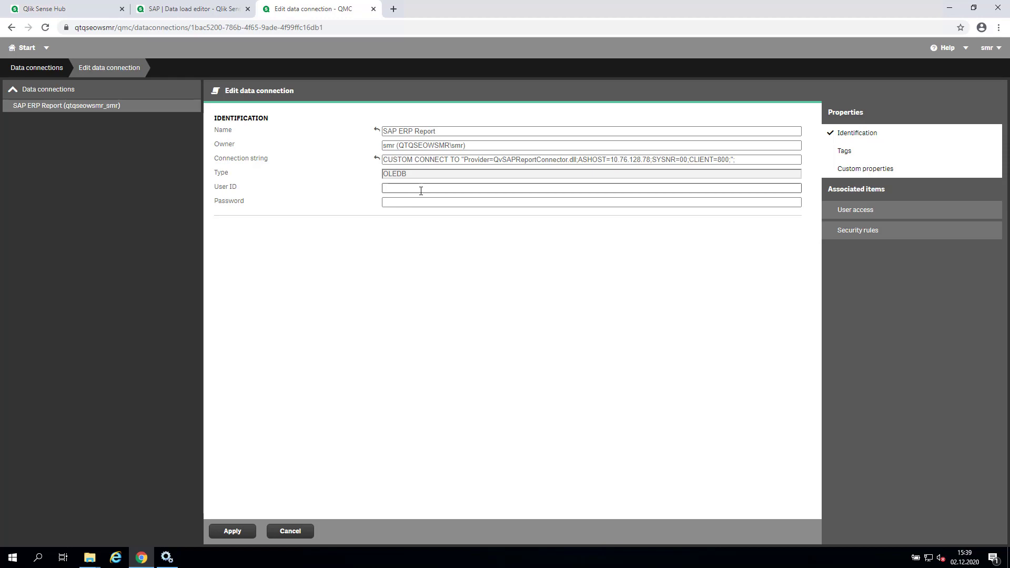
pyautogui.write('qvcuser')
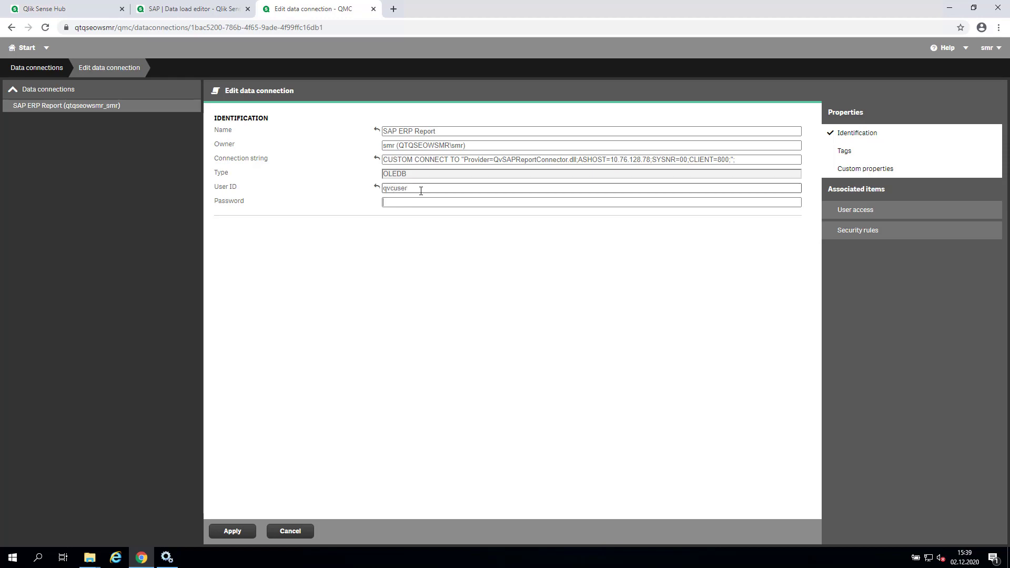
pyautogui.press('Tab')
pyautogui.write('********')
pyautogui.click(234, 530)
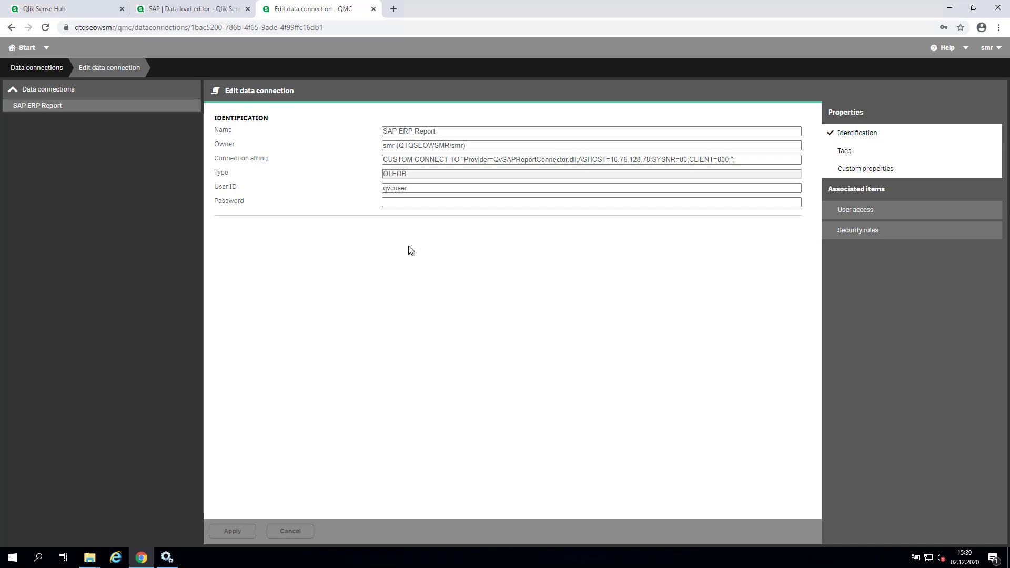
# Reload the SAP app's data load editor and insert the SAP ERP Report connection string on a new line below the SET statements
pyautogui.click(199, 13)
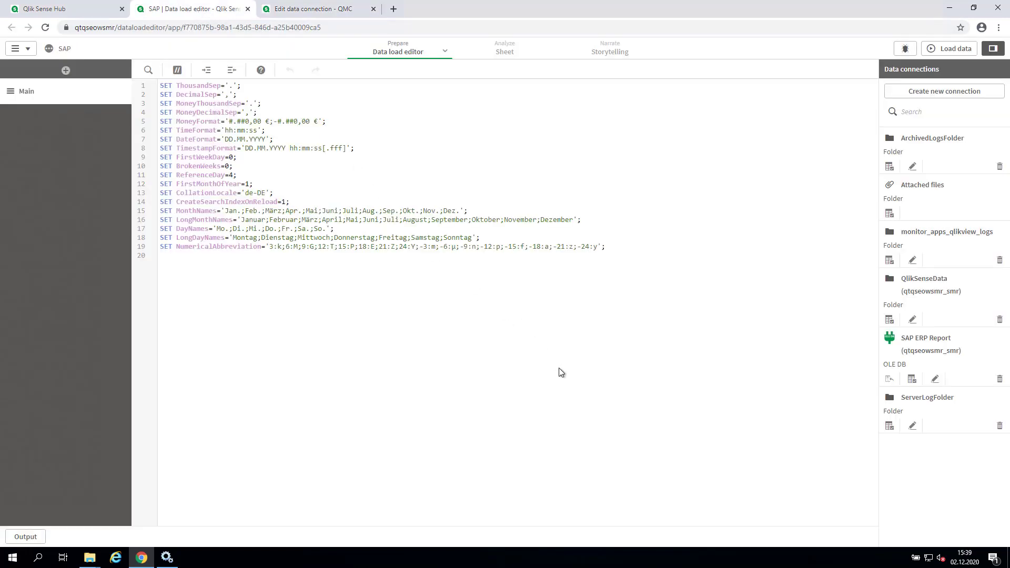
pyautogui.press('F5')
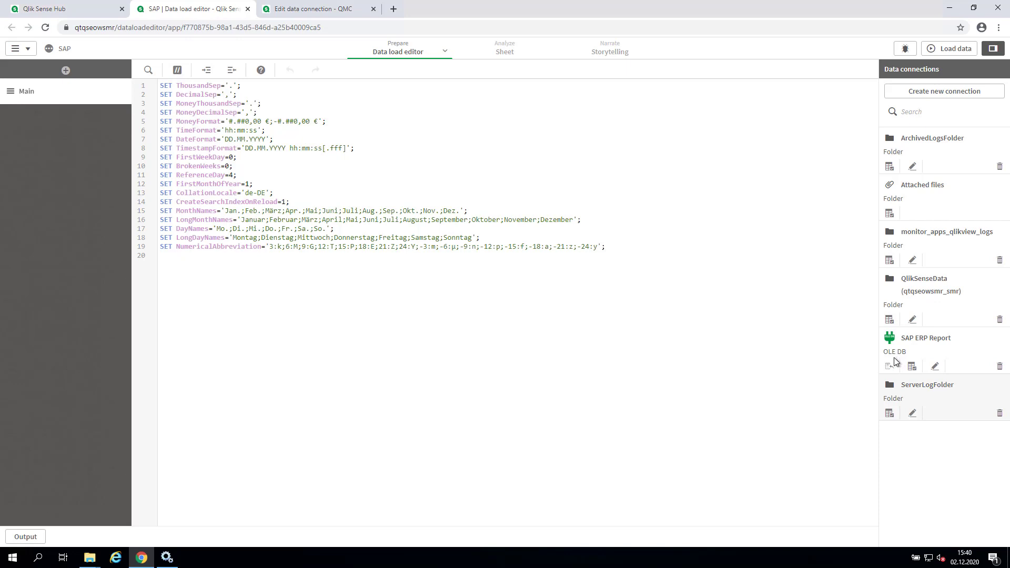
pyautogui.click(224, 270)
pyautogui.press('Return')
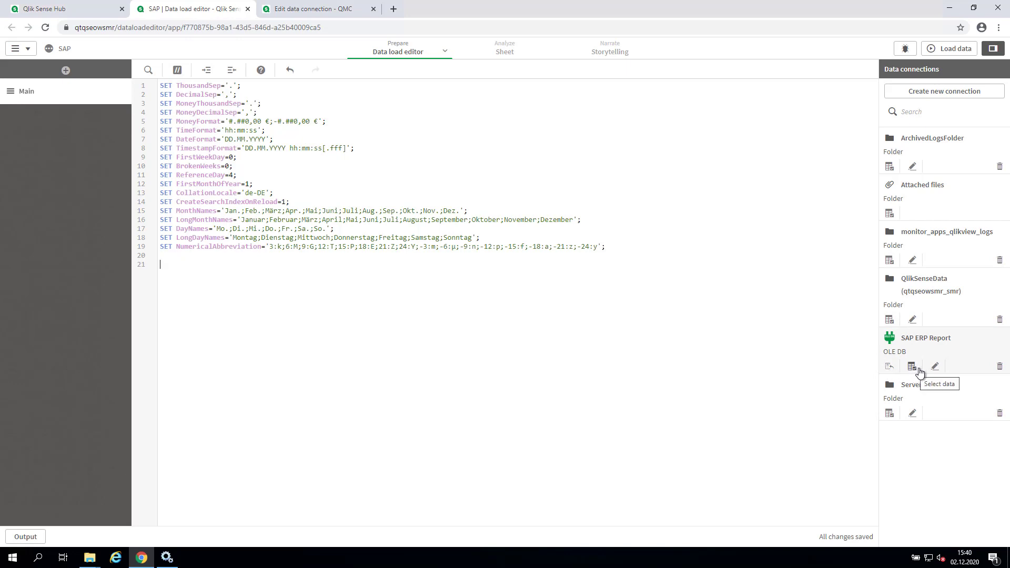
pyautogui.click(889, 366)
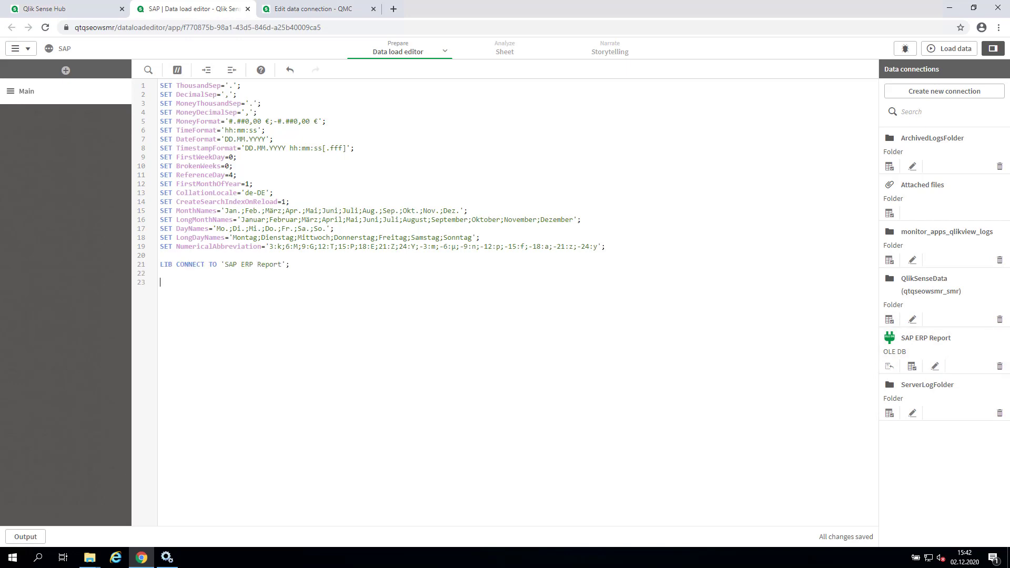